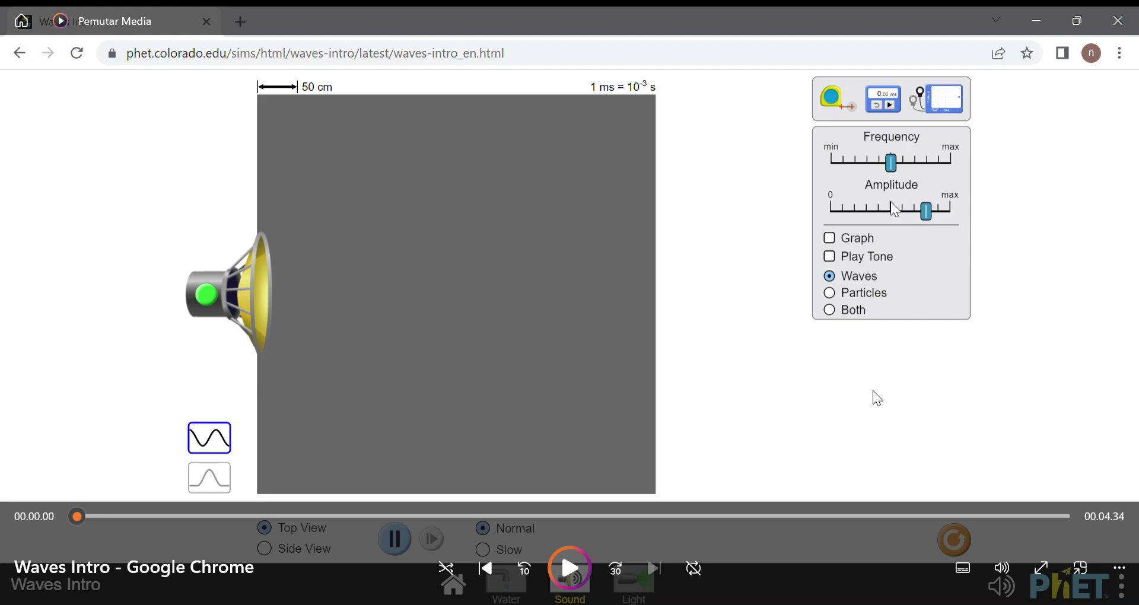
# Step: Play the Waves Intro recording, skip ahead to where the measuring tools are laid out, and pause at 0:37
pyautogui.moveTo(107, 516); pyautogui.dragTo(137, 516)
pyautogui.click(568, 567)
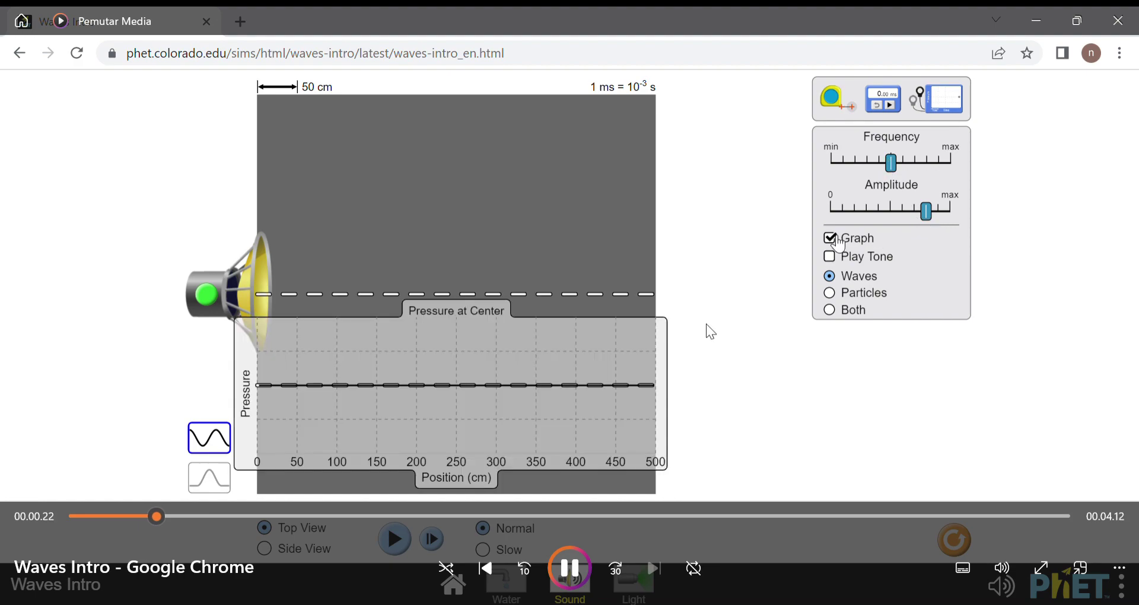
pyautogui.click(187, 515)
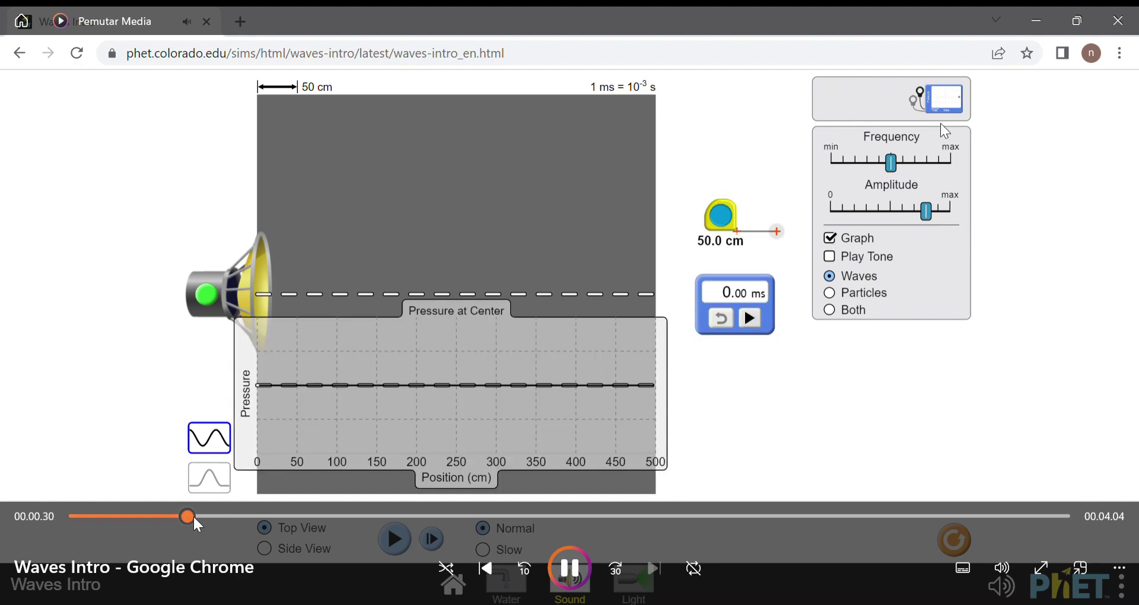
pyautogui.click(204, 516)
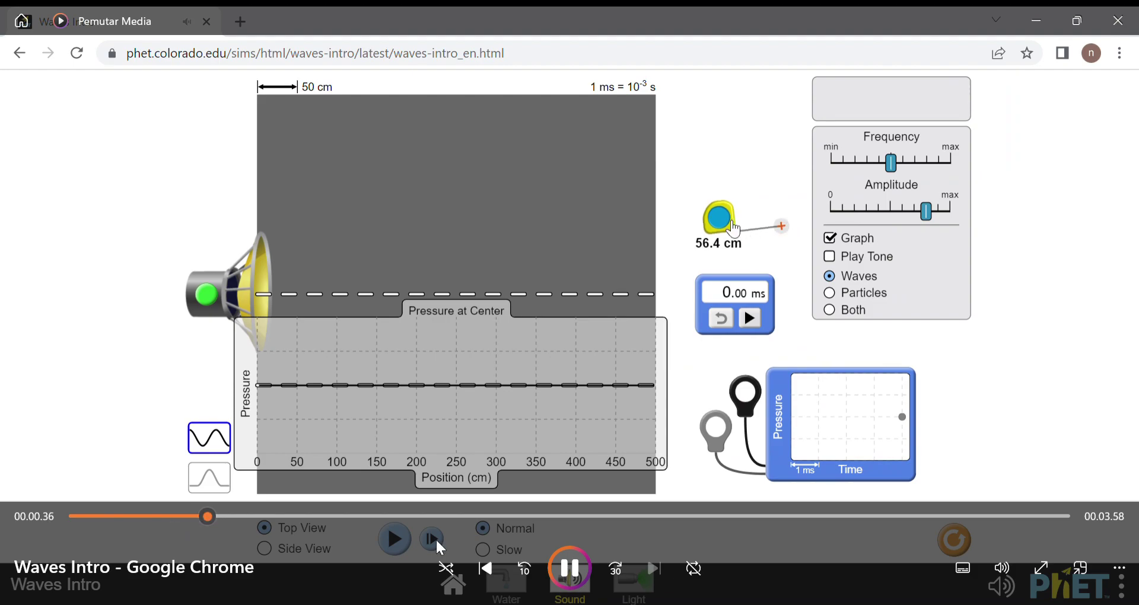
pyautogui.click(570, 568)
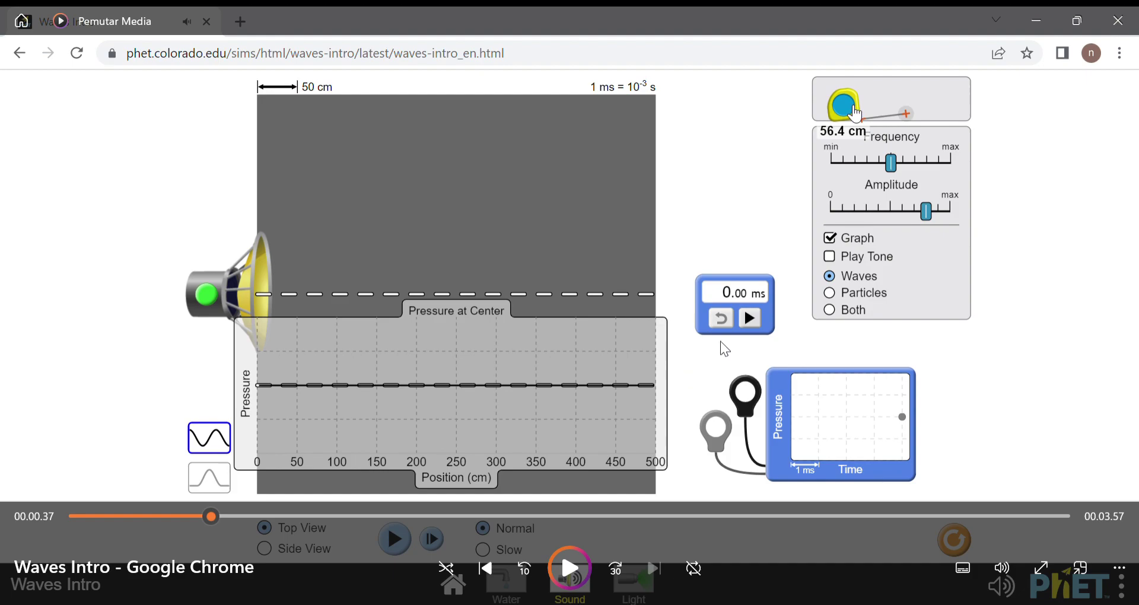
# Step: Resume through the stopwatch demonstration, skip to the probe placed on the pressure graph, and pause at 0:48
pyautogui.click(572, 575)
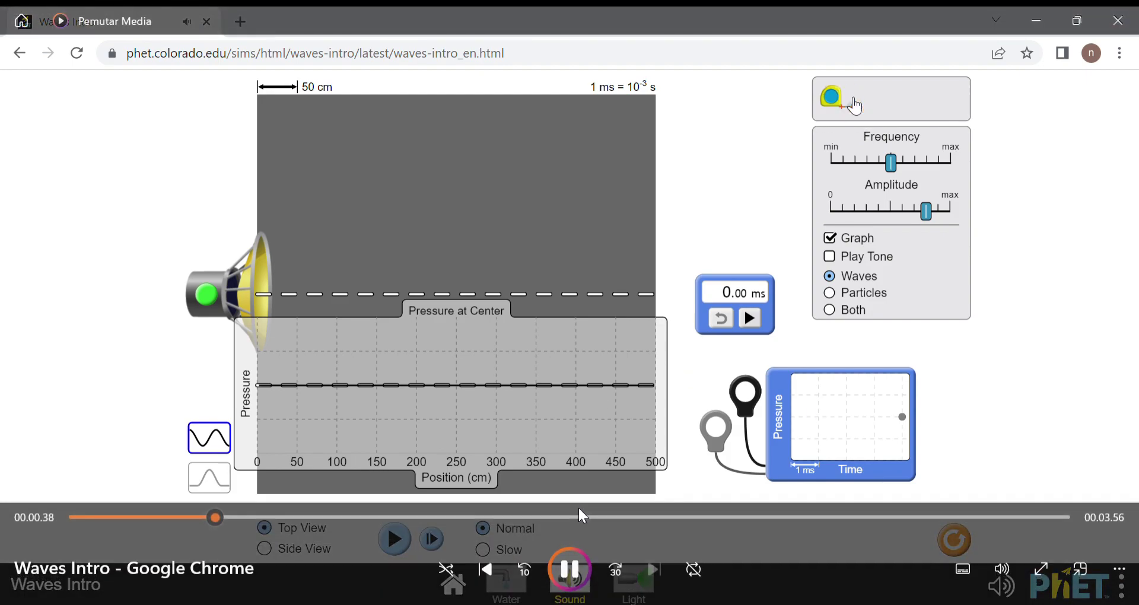
pyautogui.click(579, 569)
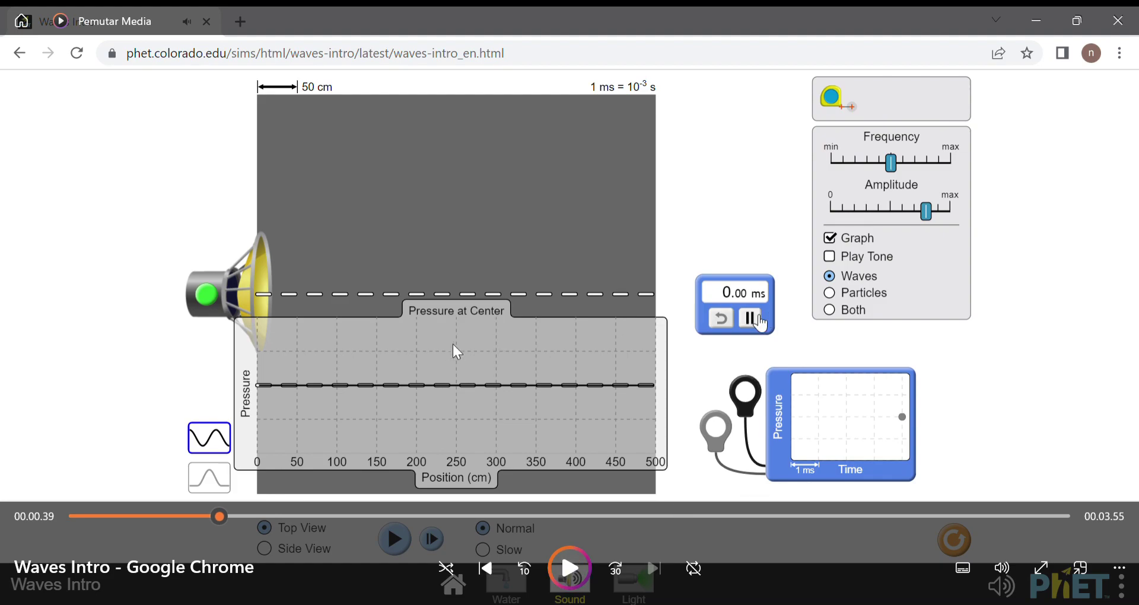
pyautogui.click(572, 572)
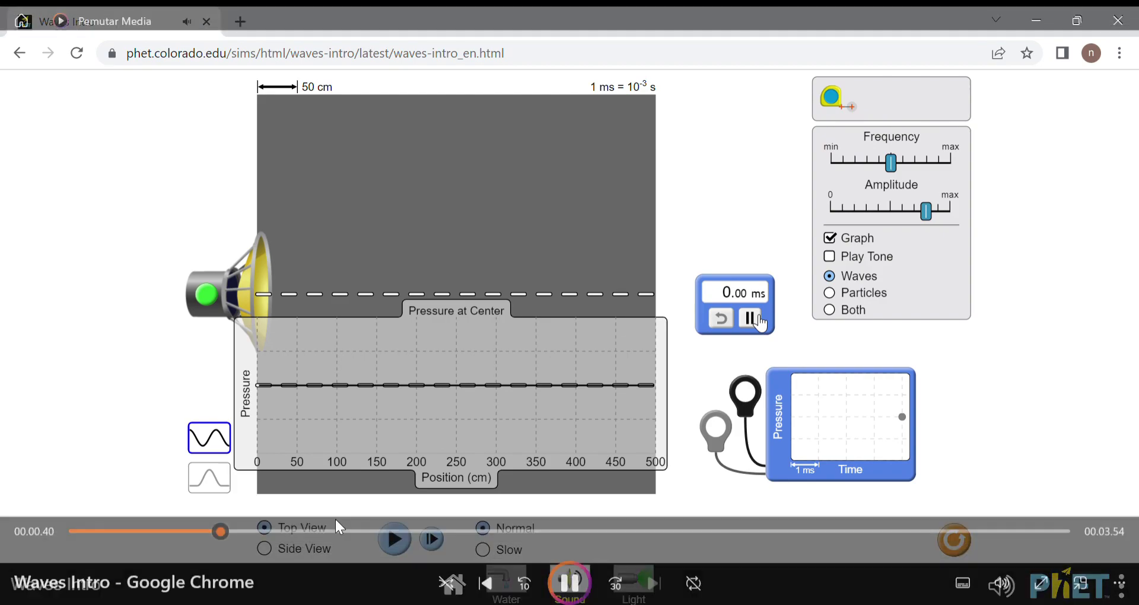
pyautogui.click(247, 510)
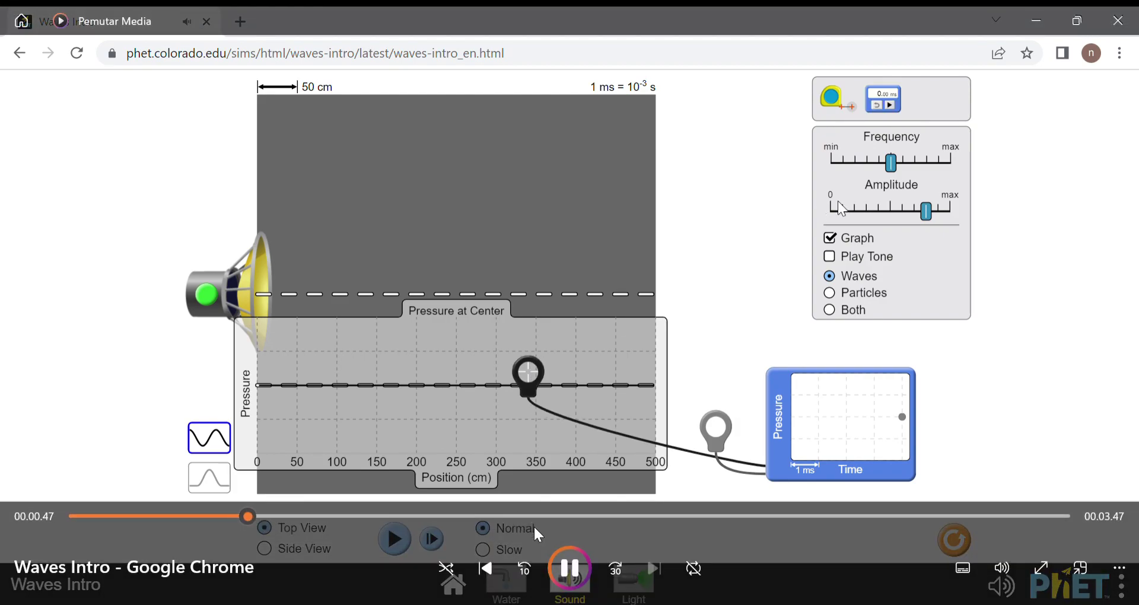
pyautogui.click(564, 570)
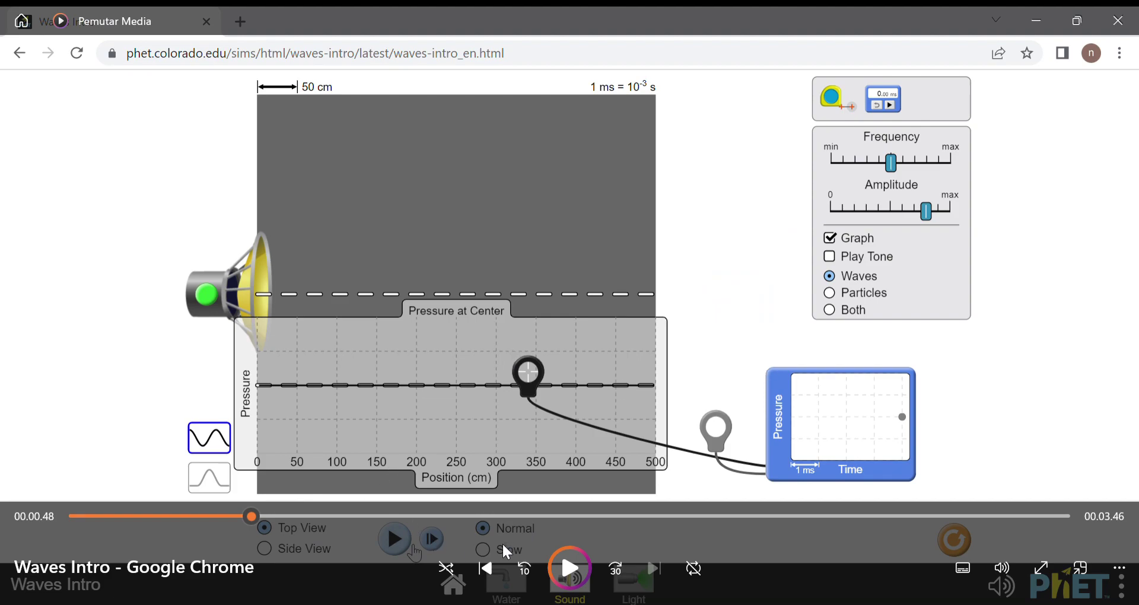
# Step: Play the part where the speaker emits sound waves and pause at 1:01 on the frozen wave pattern
pyautogui.click(569, 568)
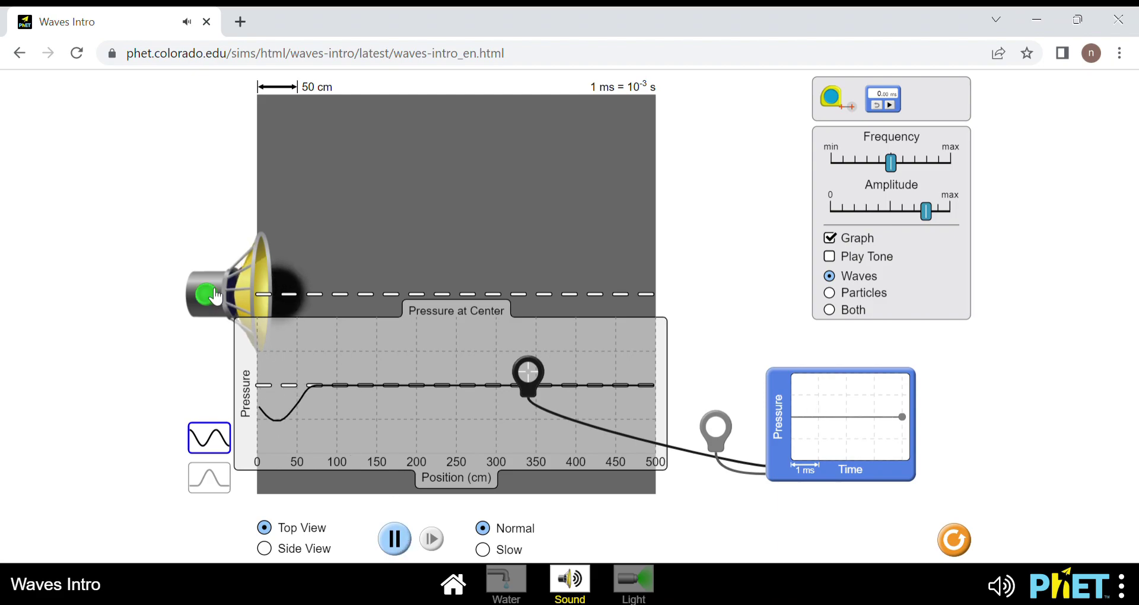
pyautogui.moveTo(318, 377)
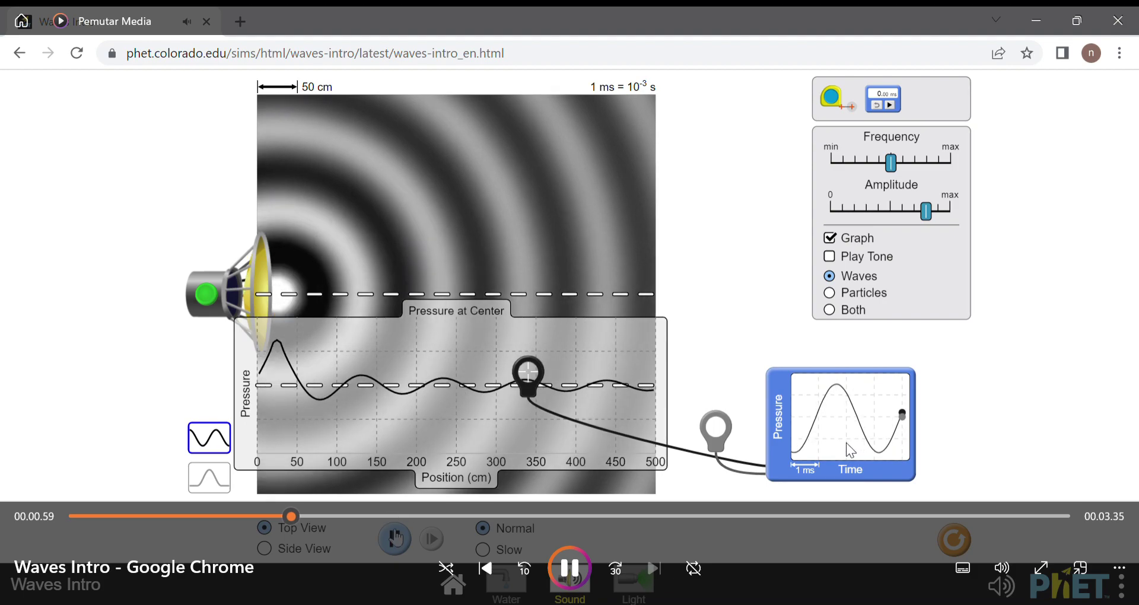
pyautogui.click(567, 559)
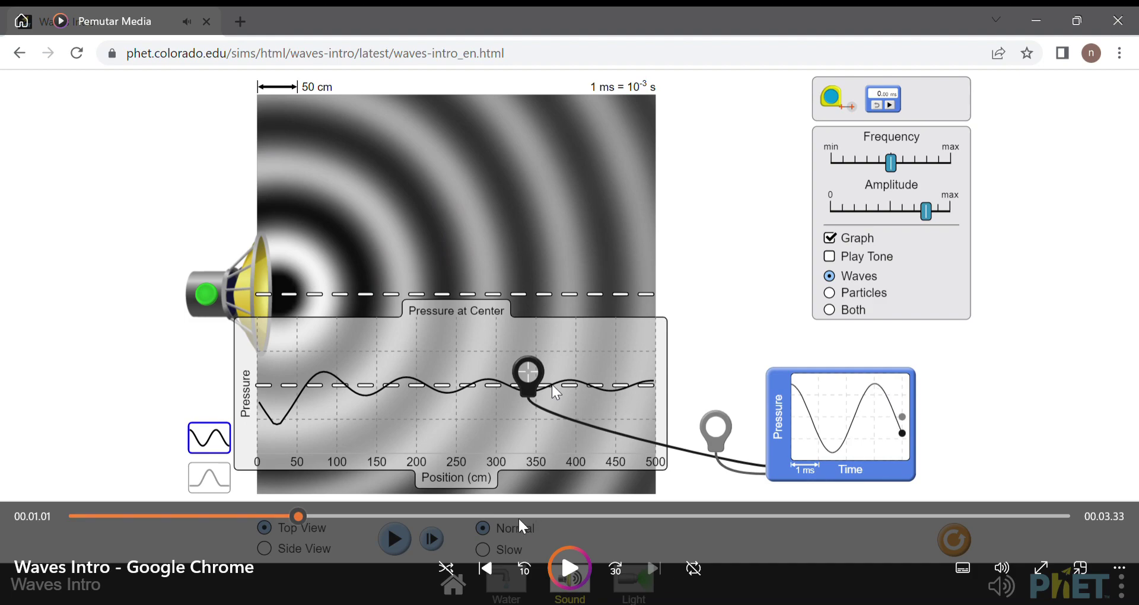
# Step: Resume the recording briefly and return to the stopwatch demonstration at 0:41 with playback paused
pyautogui.click(568, 568)
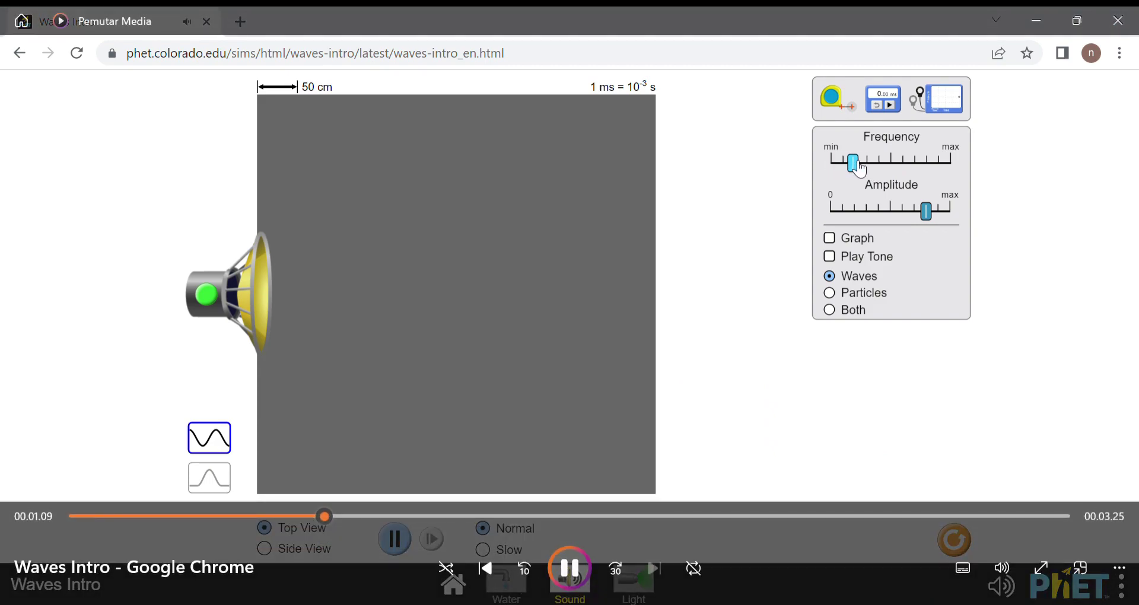
pyautogui.press('space')
pyautogui.click(280, 516)
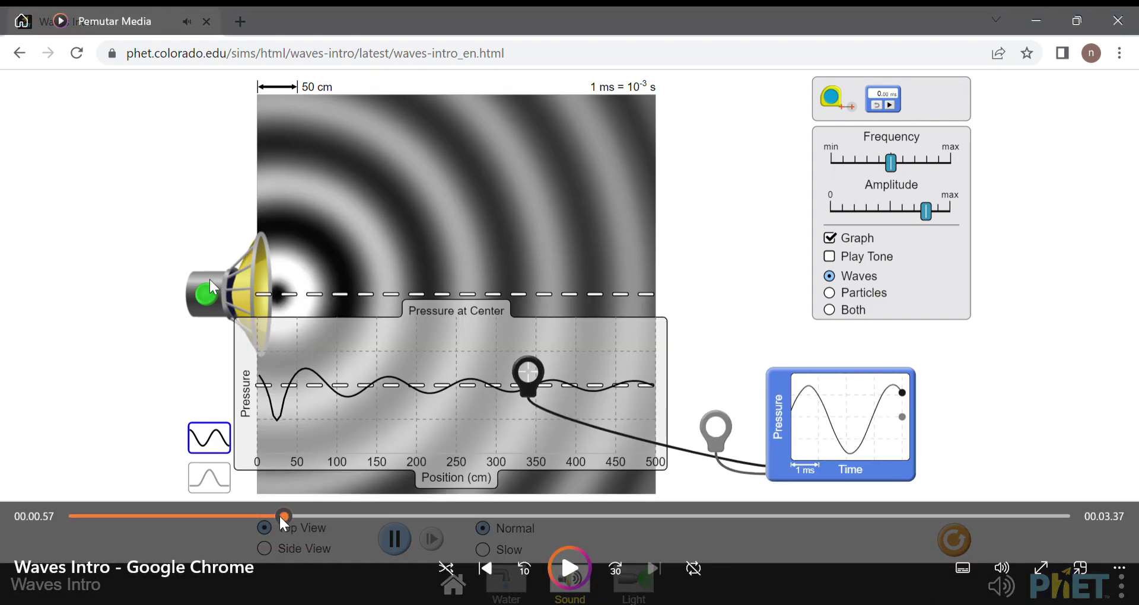
pyautogui.moveTo(283, 515); pyautogui.dragTo(225, 515)
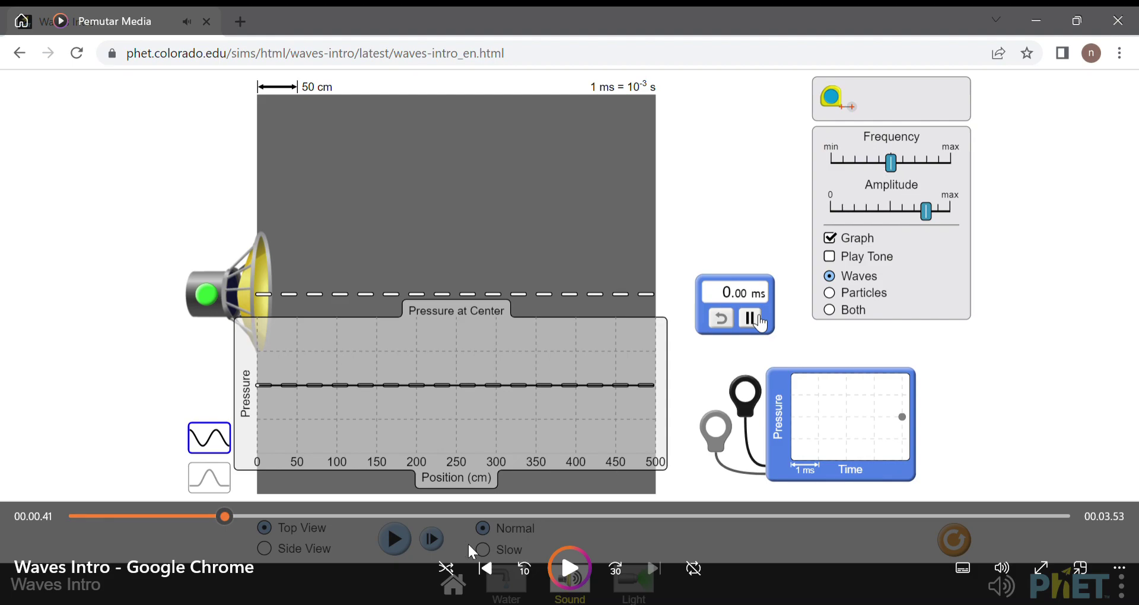
# Step: Review the first simulation run from the frequency adjustment at 1:06 back to the measuring tape demonstration at 0:35
pyautogui.click(337, 516)
pyautogui.click(312, 514)
pyautogui.click(569, 568)
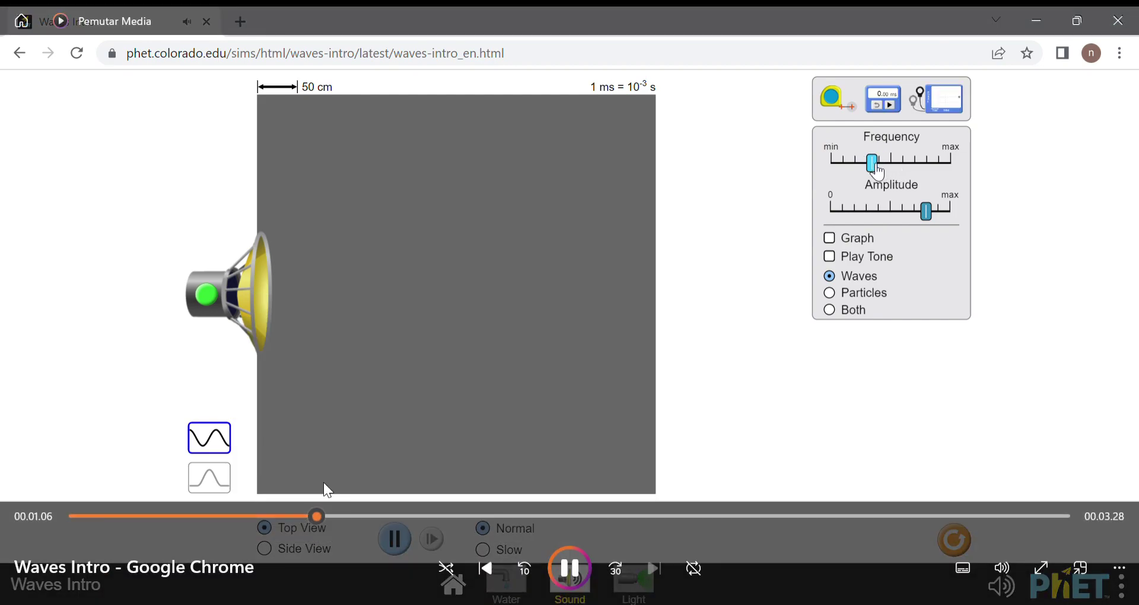
pyautogui.click(269, 517)
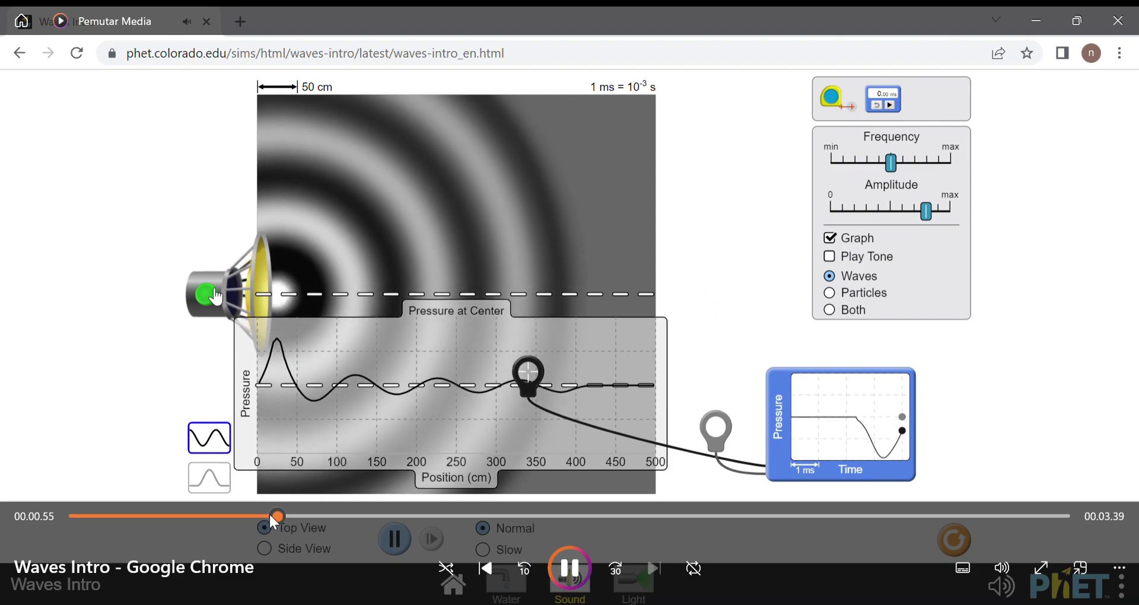
pyautogui.click(249, 514)
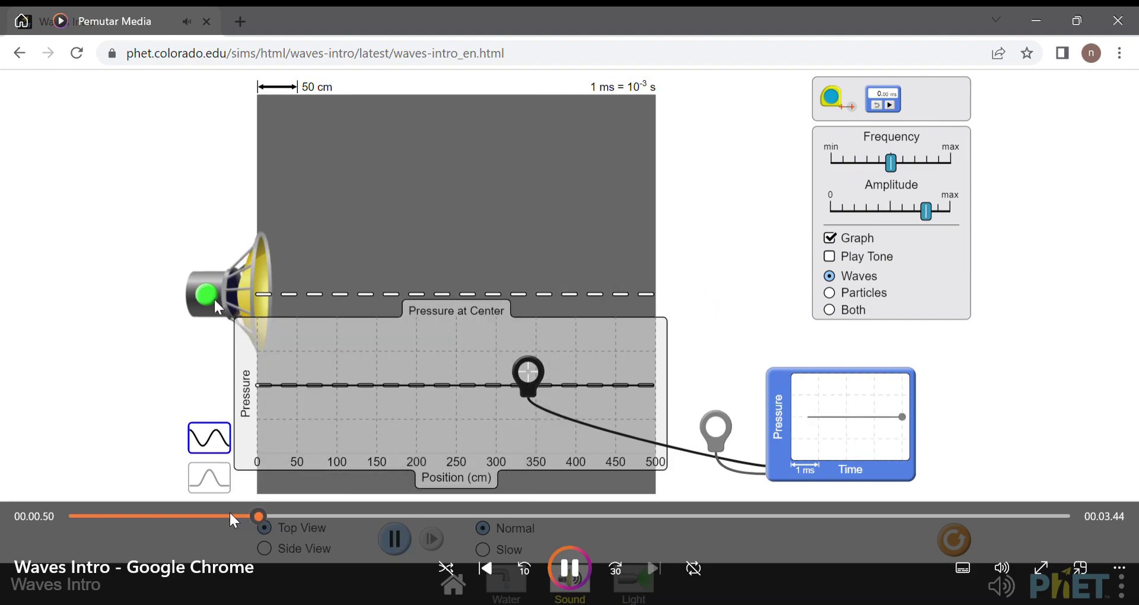
pyautogui.click(229, 511)
pyautogui.click(206, 513)
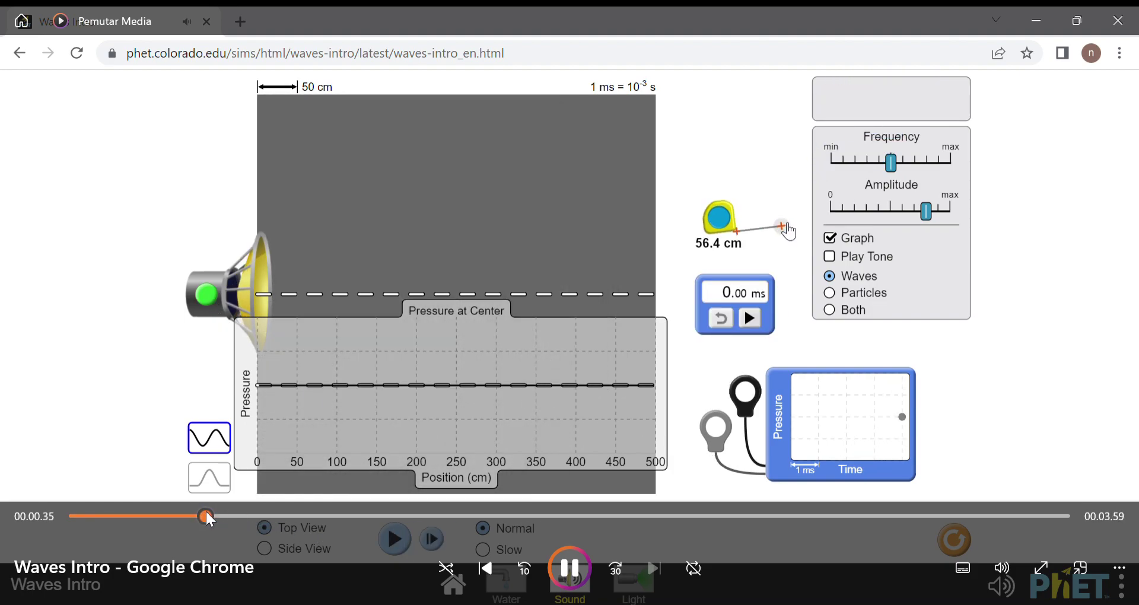
# Step: Return to the sound waves reaching the probe at 0:59 and play until the probe is removed, pausing at 1:04
pyautogui.click(250, 515)
pyautogui.click(285, 514)
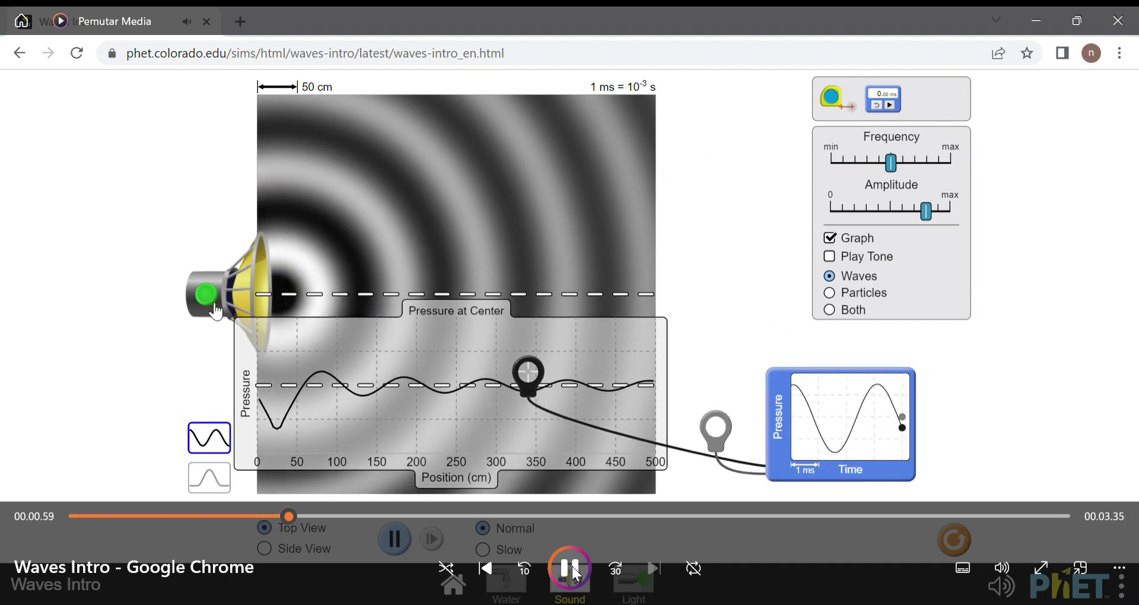
pyautogui.click(571, 569)
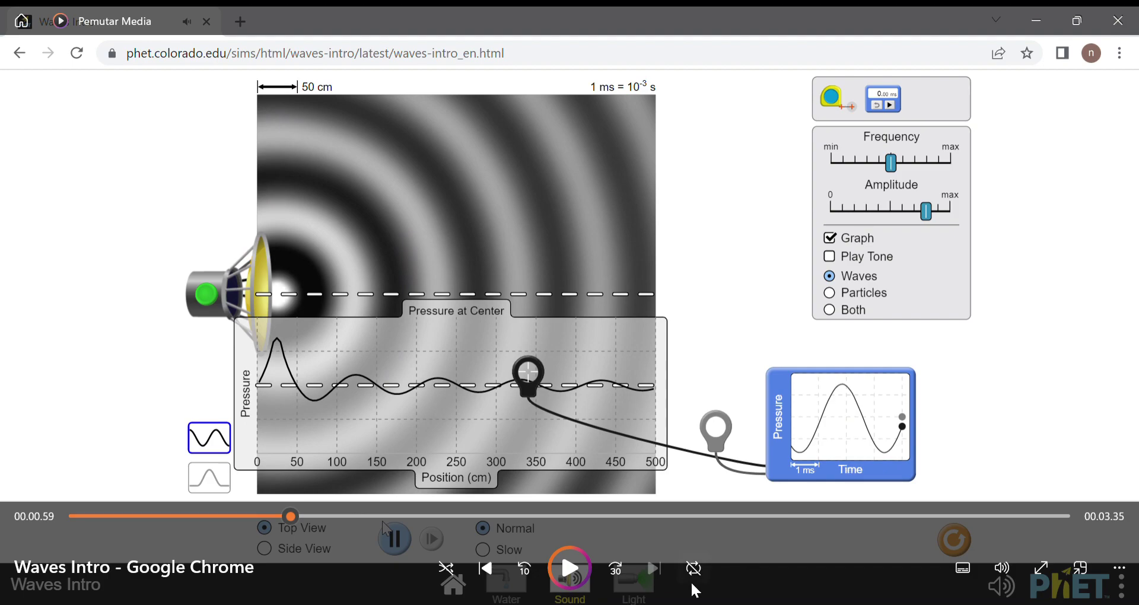
pyautogui.click(570, 569)
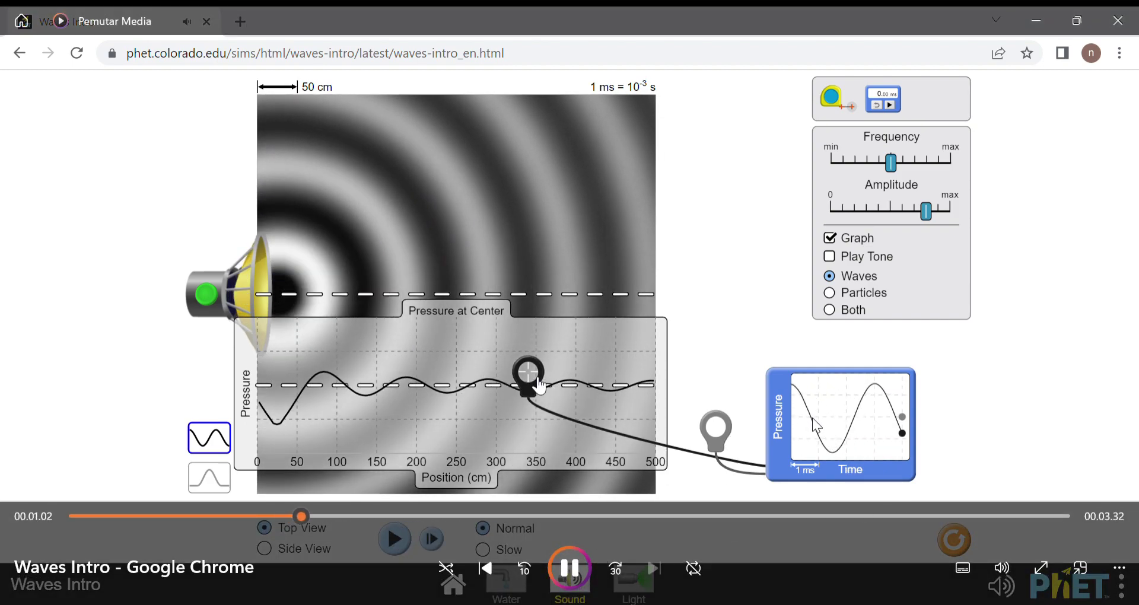
pyautogui.click(566, 583)
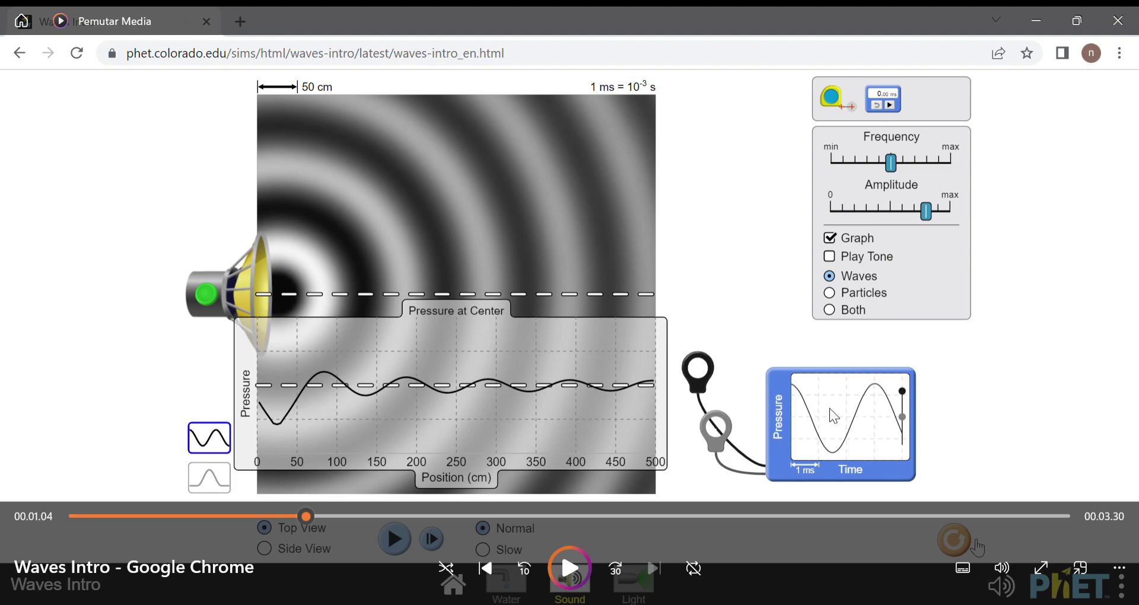
# Step: Skip from 1:47 through the frequency and amplitude changes to the measuring tape beside the pressure meter, pausing at 3:01
pyautogui.click(461, 516)
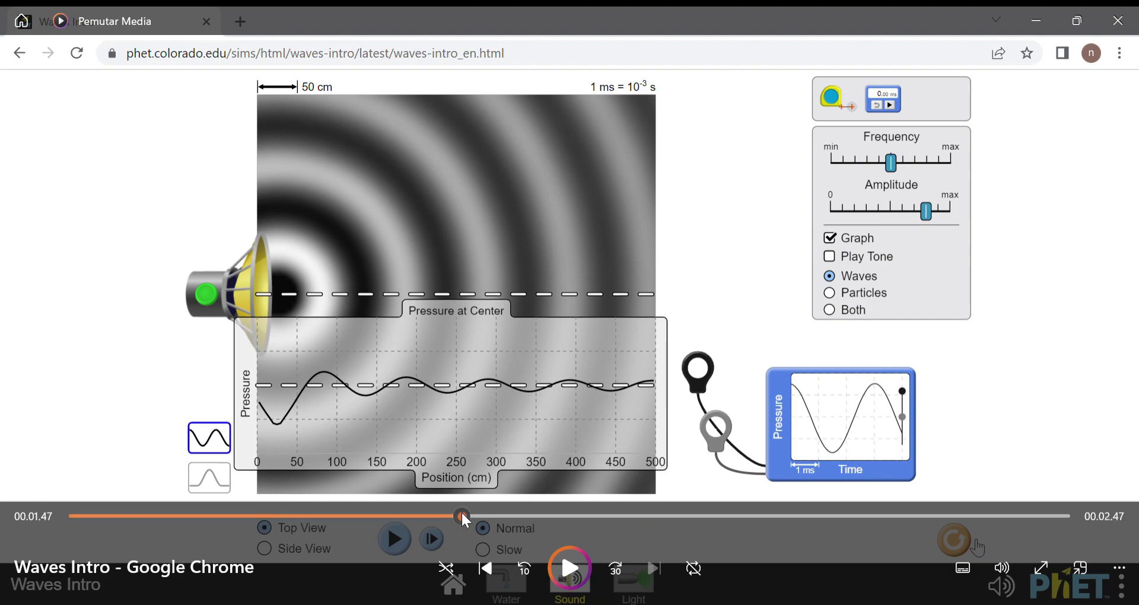
pyautogui.click(559, 571)
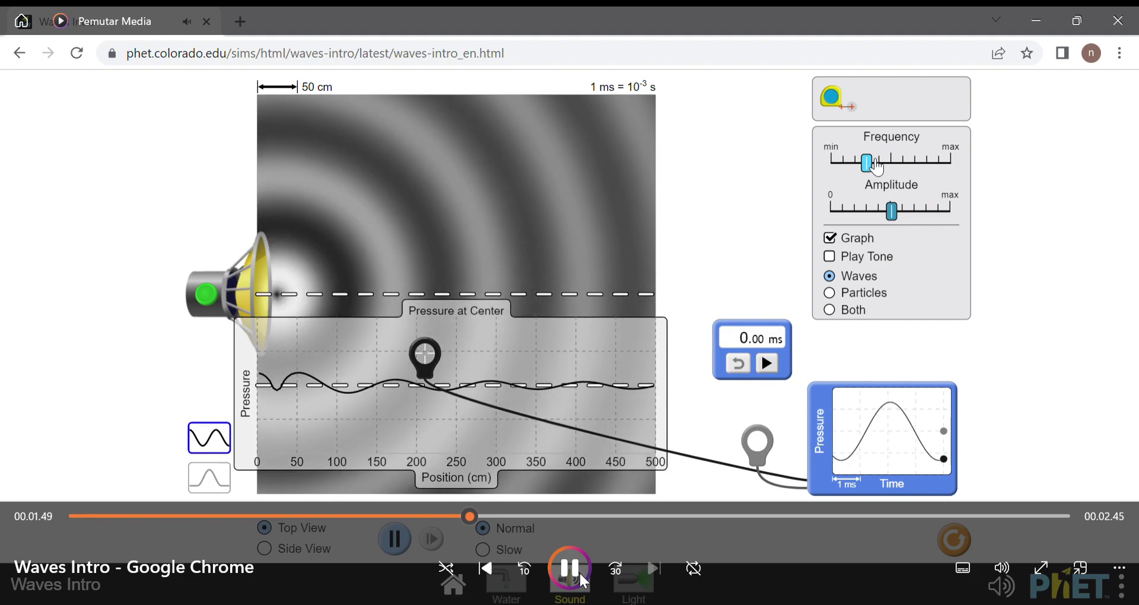
pyautogui.click(550, 516)
pyautogui.click(594, 514)
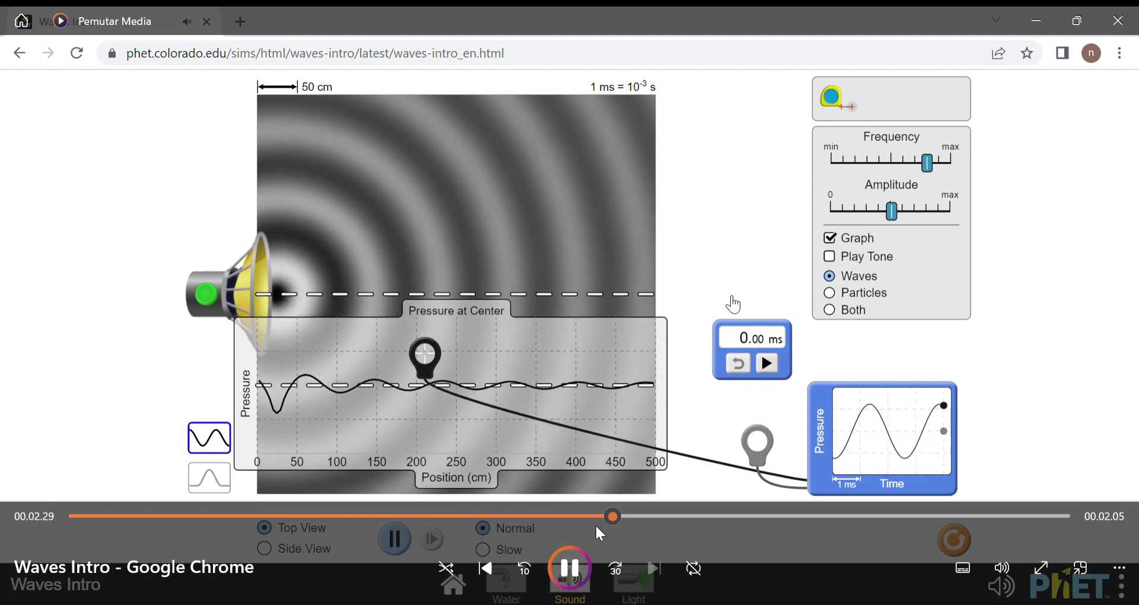
pyautogui.click(645, 516)
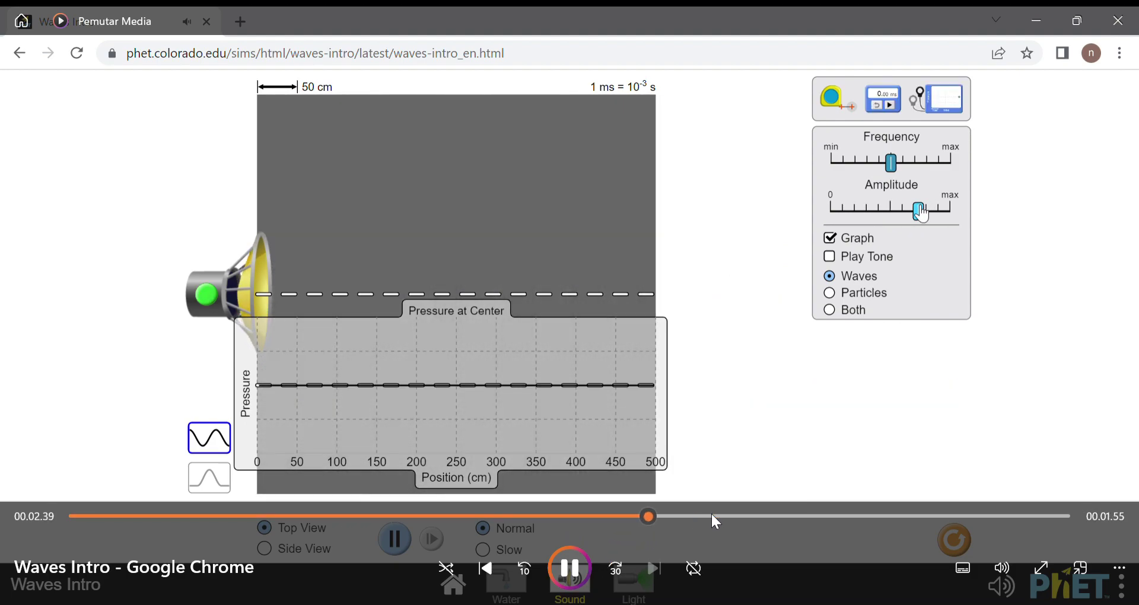
pyautogui.click(712, 515)
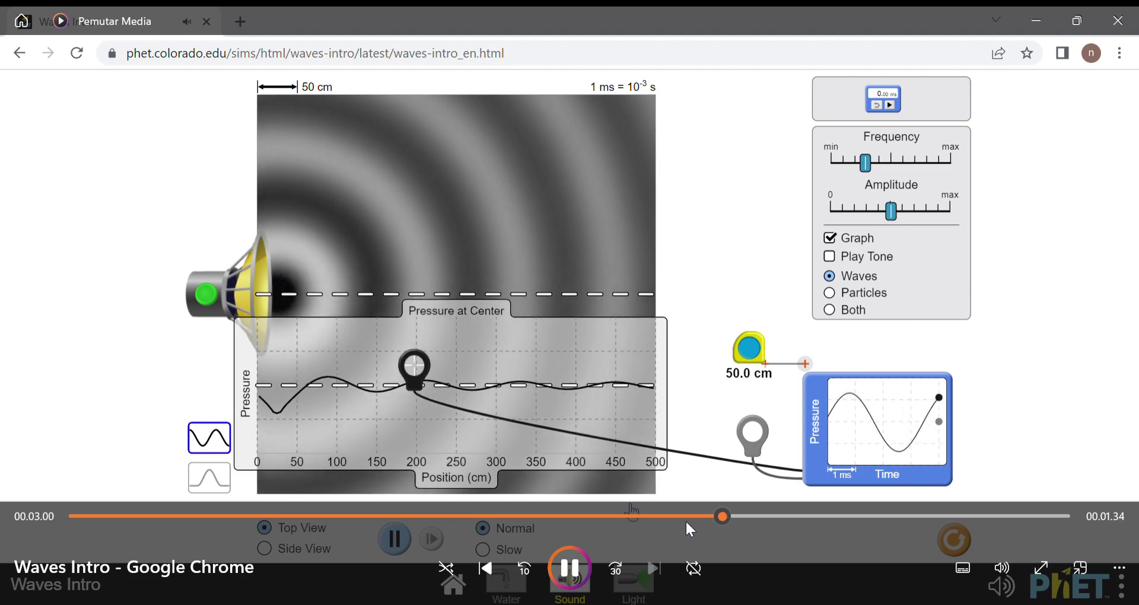
pyautogui.click(569, 568)
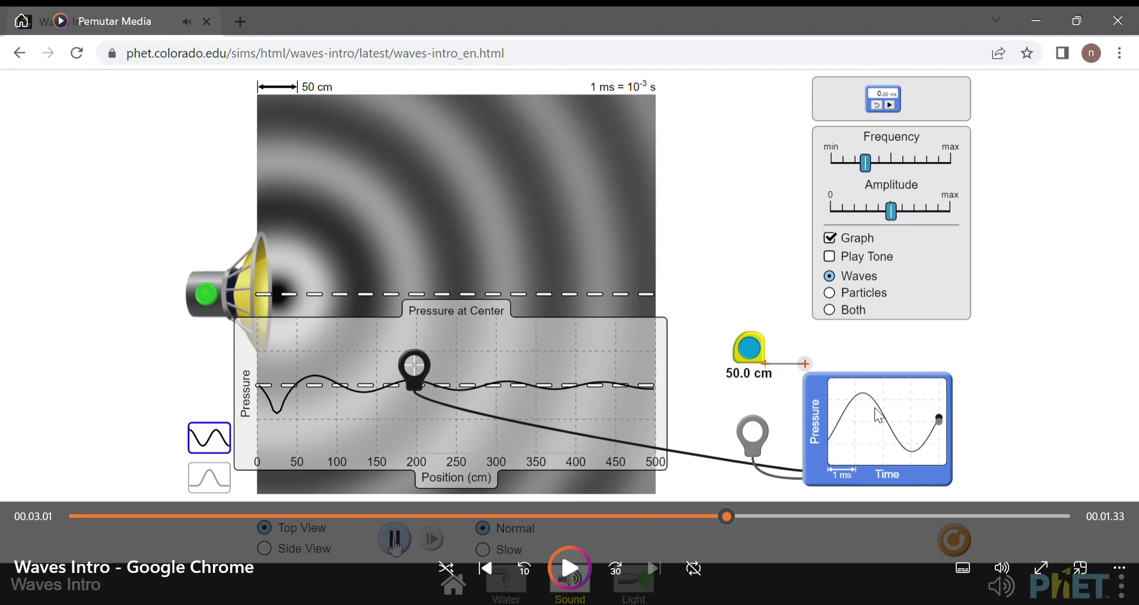
# Step: Resume and skip ahead to the tape measuring one wave on the pressure-time display, pausing at 3:52
pyautogui.click(575, 575)
pyautogui.moveTo(773, 367)
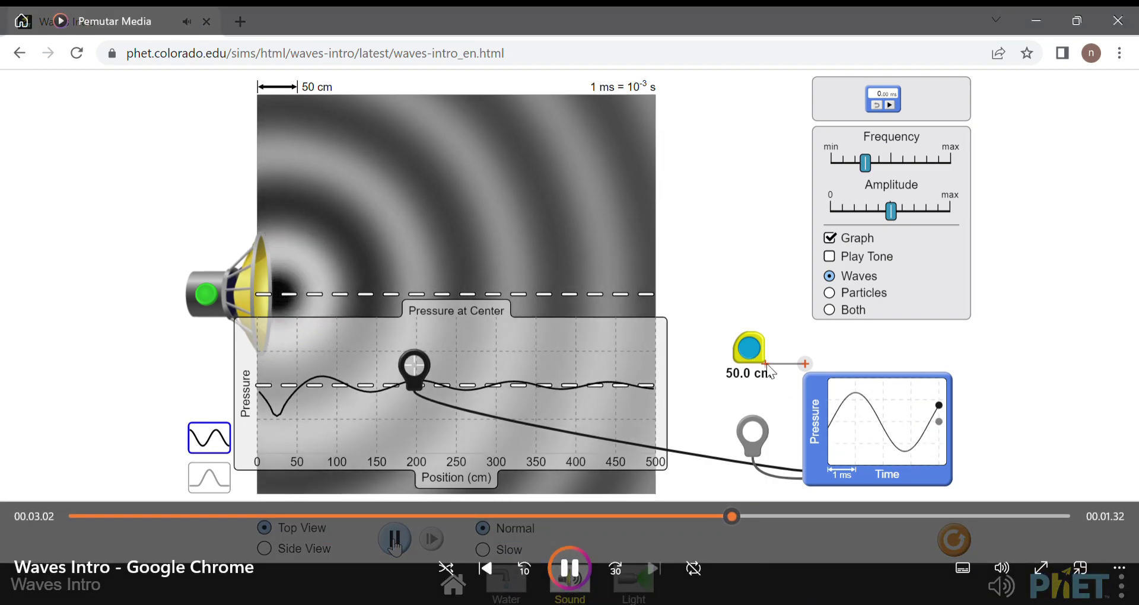
pyautogui.click(781, 510)
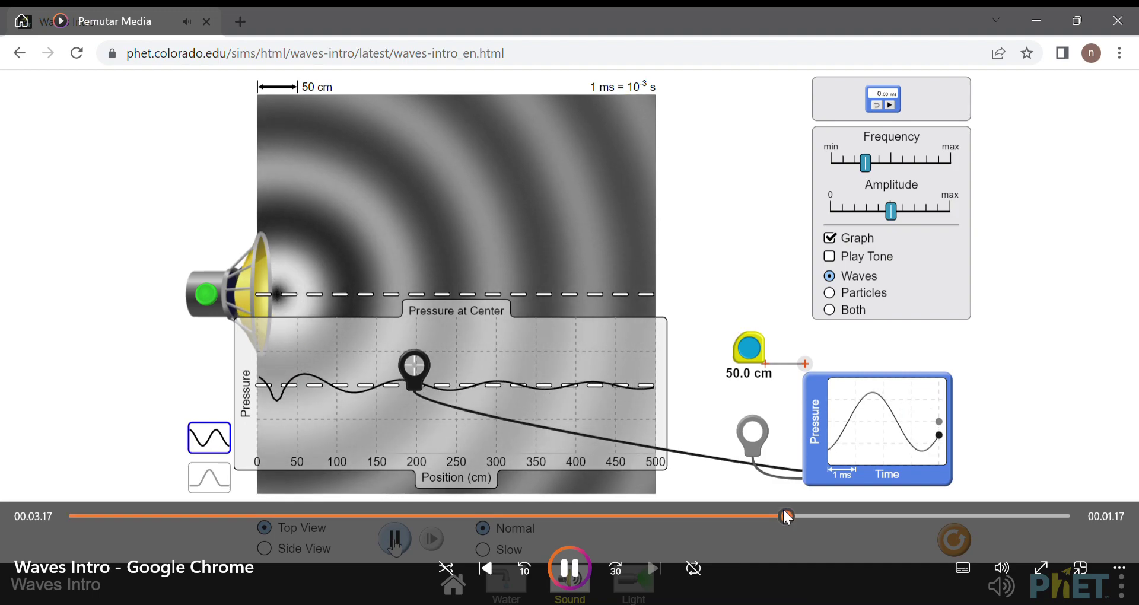
pyautogui.click(806, 511)
pyautogui.click(843, 511)
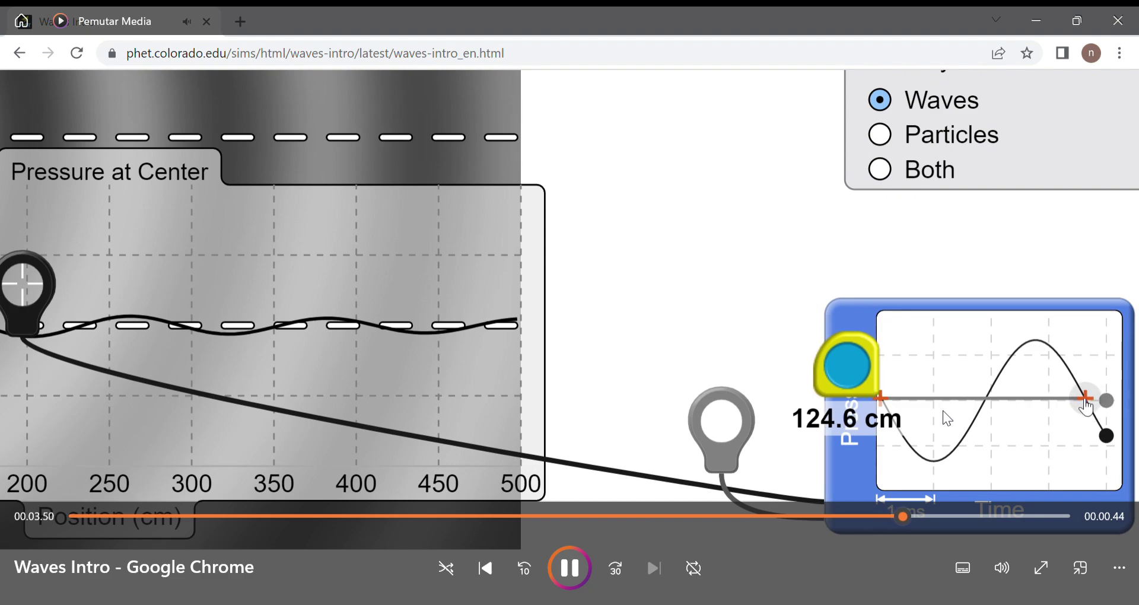
pyautogui.click(570, 568)
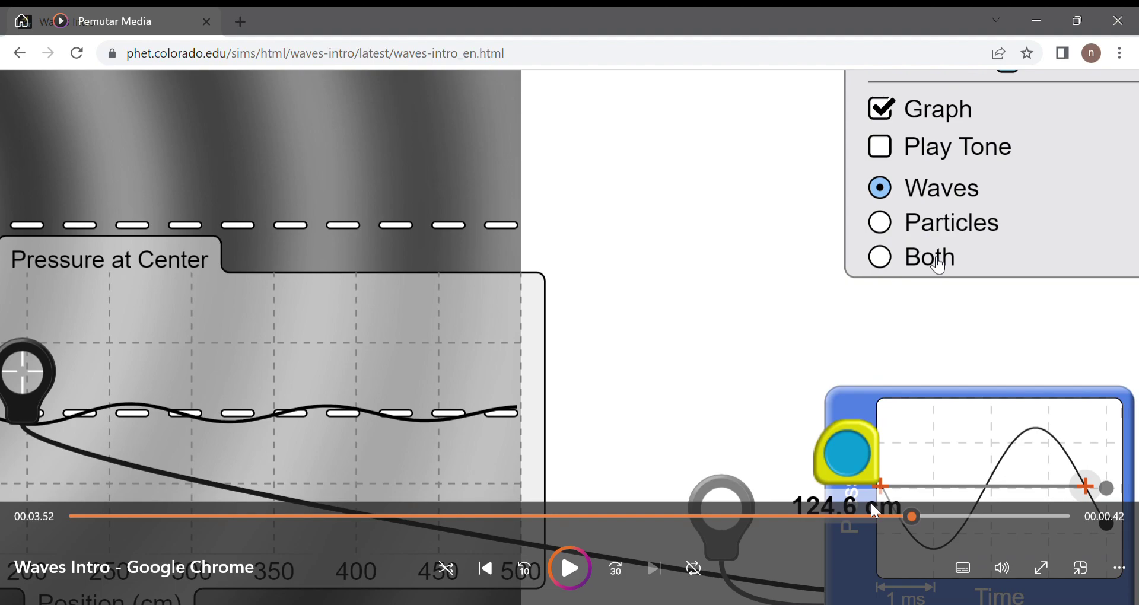
# Step: Return to the empty pressure meter setup at about 2:46 and resume playback
pyautogui.click(704, 515)
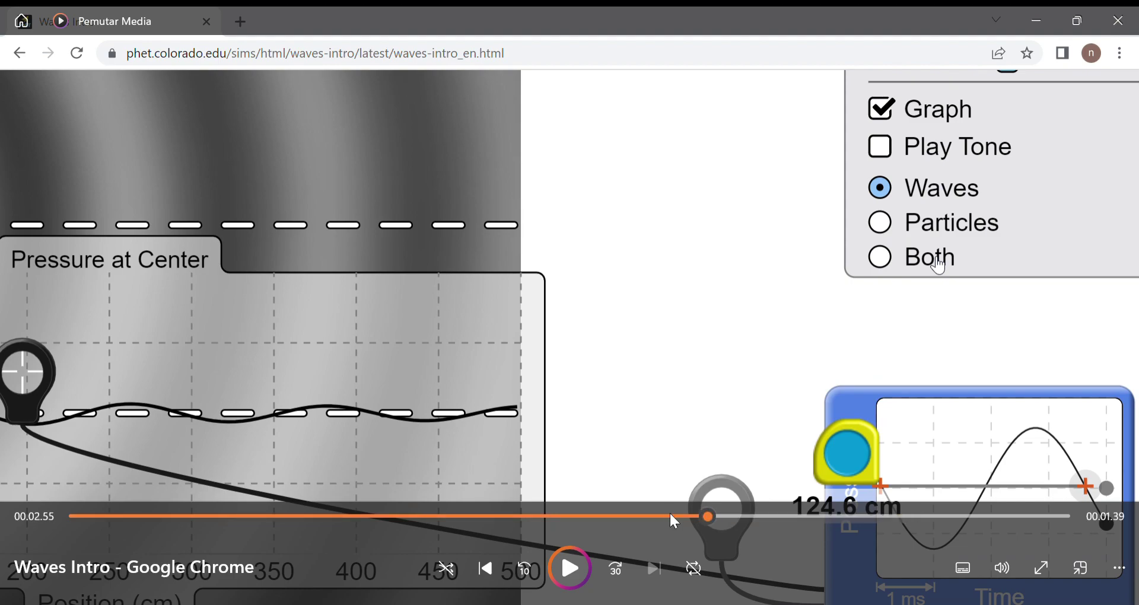
pyautogui.click(575, 569)
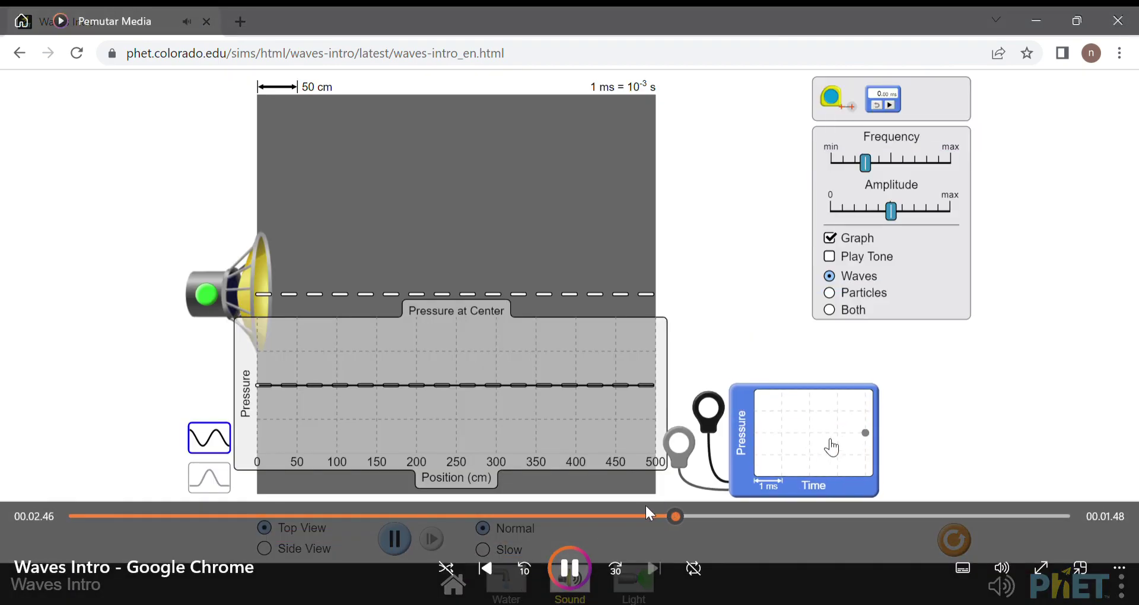
# Step: Scrub the recording back from 2:46 to before 1:44, play the stopwatch measurement at low frequency, and pause at 1:48
pyautogui.click(712, 514)
pyautogui.click(591, 515)
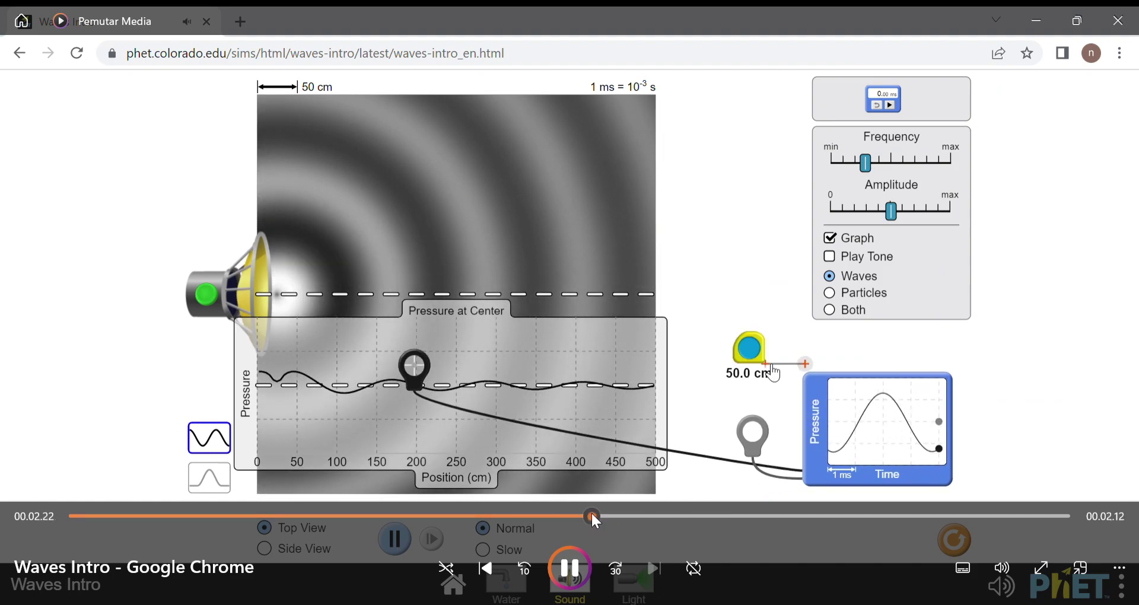
pyautogui.click(546, 514)
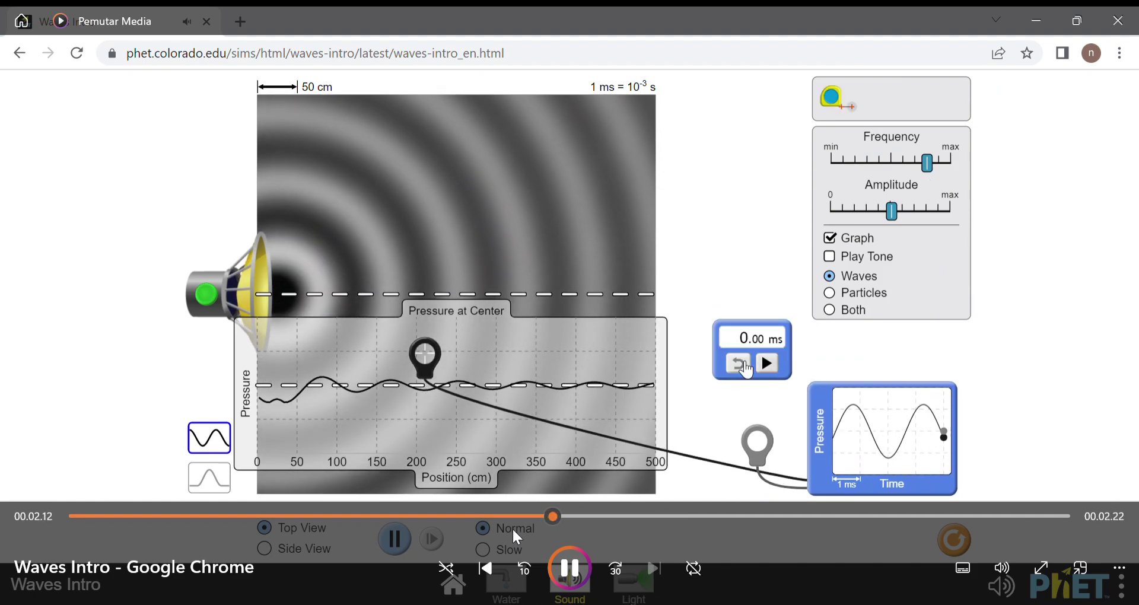
pyautogui.click(496, 514)
pyautogui.click(449, 516)
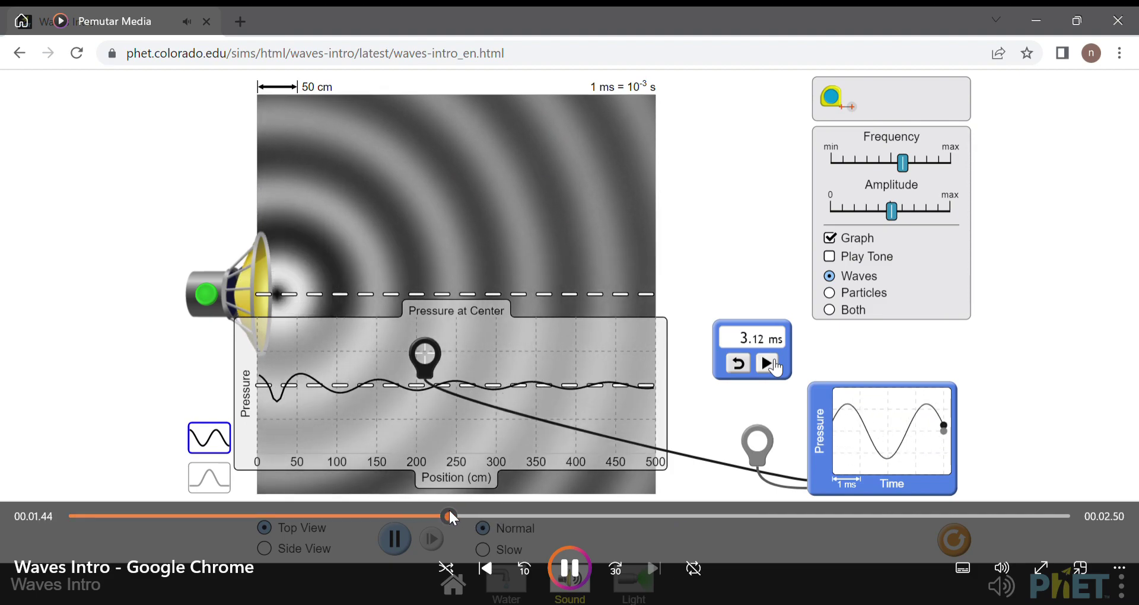
pyautogui.click(422, 516)
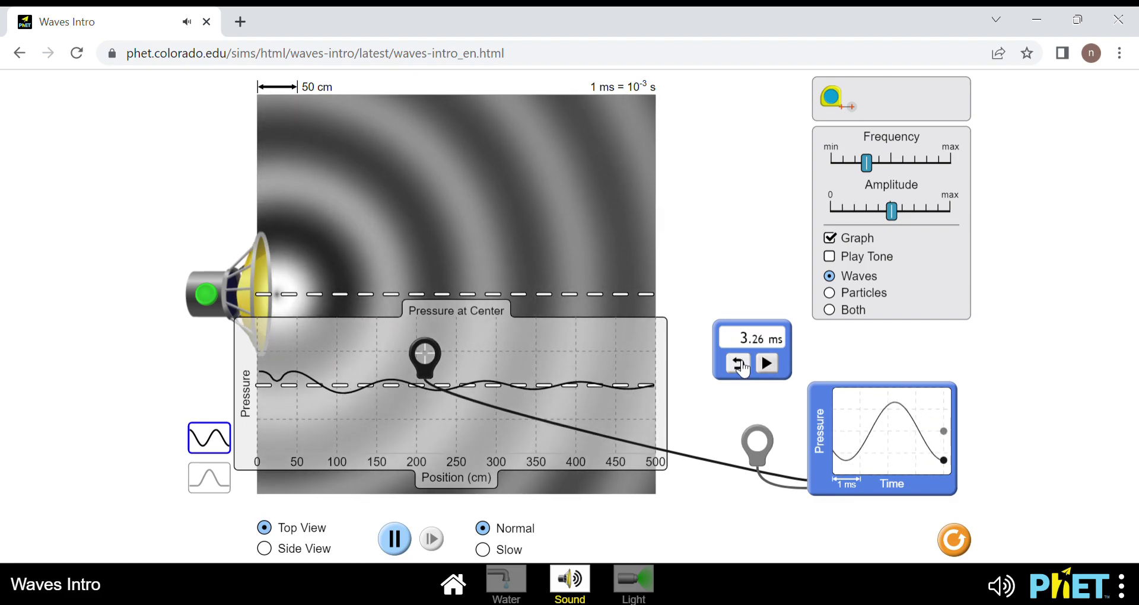
pyautogui.moveTo(565, 571)
pyautogui.click(565, 572)
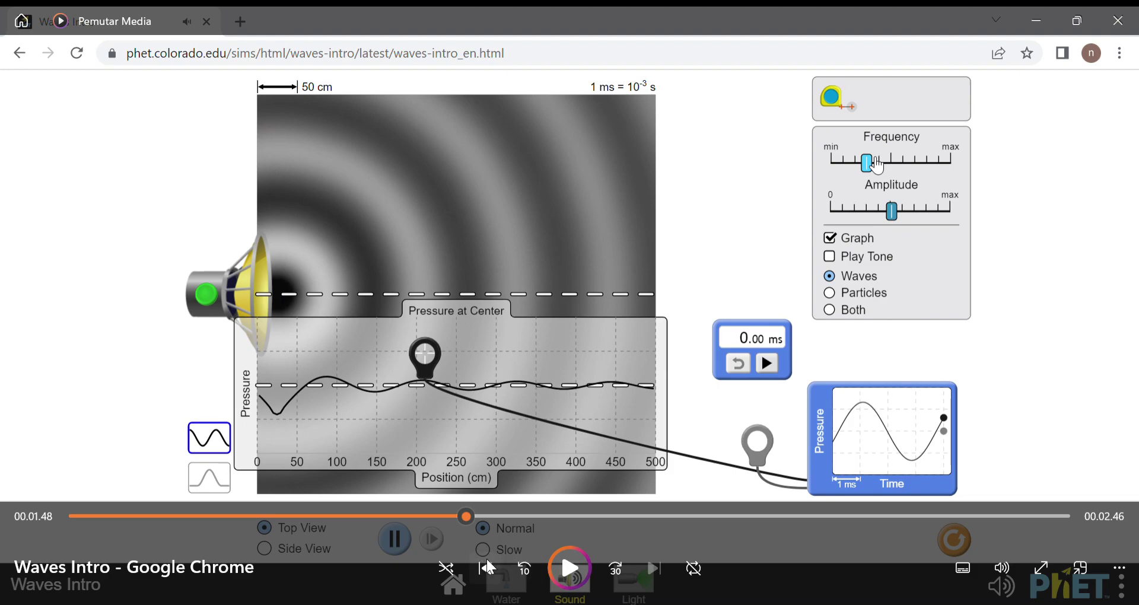
# Step: Go back ten seconds to 1:38 and replay the stopwatch timing of the sound wave, pausing at 1:49
pyautogui.click(524, 568)
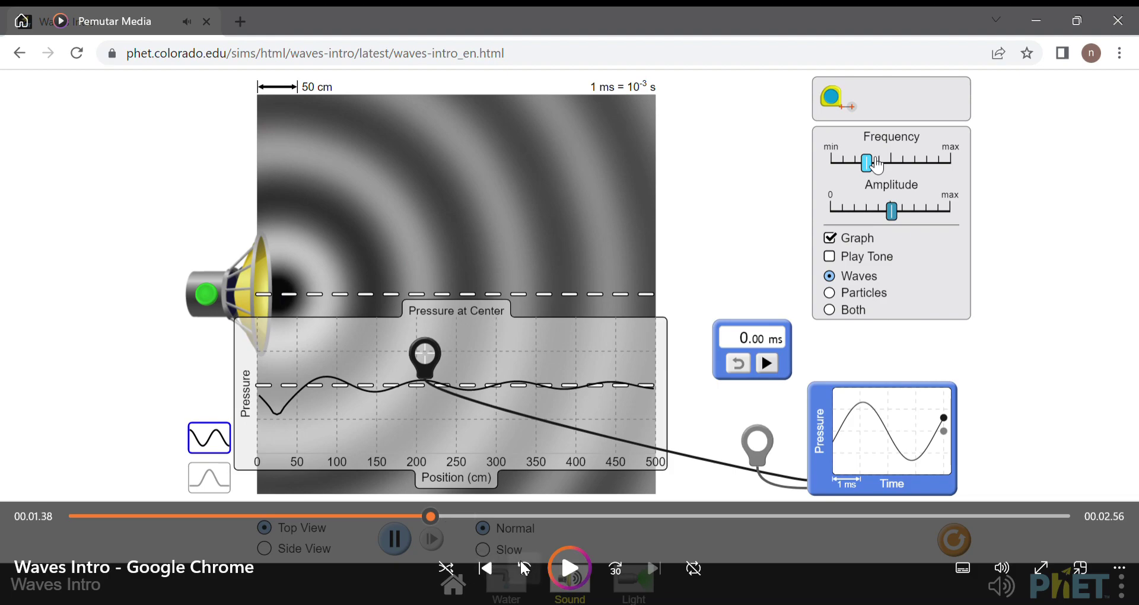
pyautogui.click(569, 568)
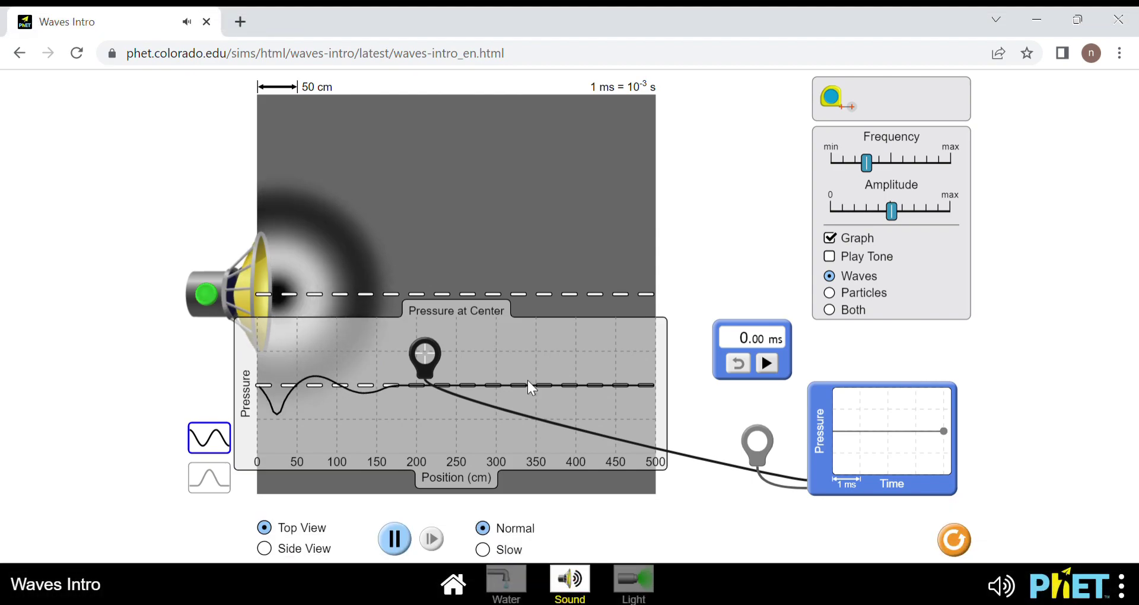
pyautogui.moveTo(795, 386)
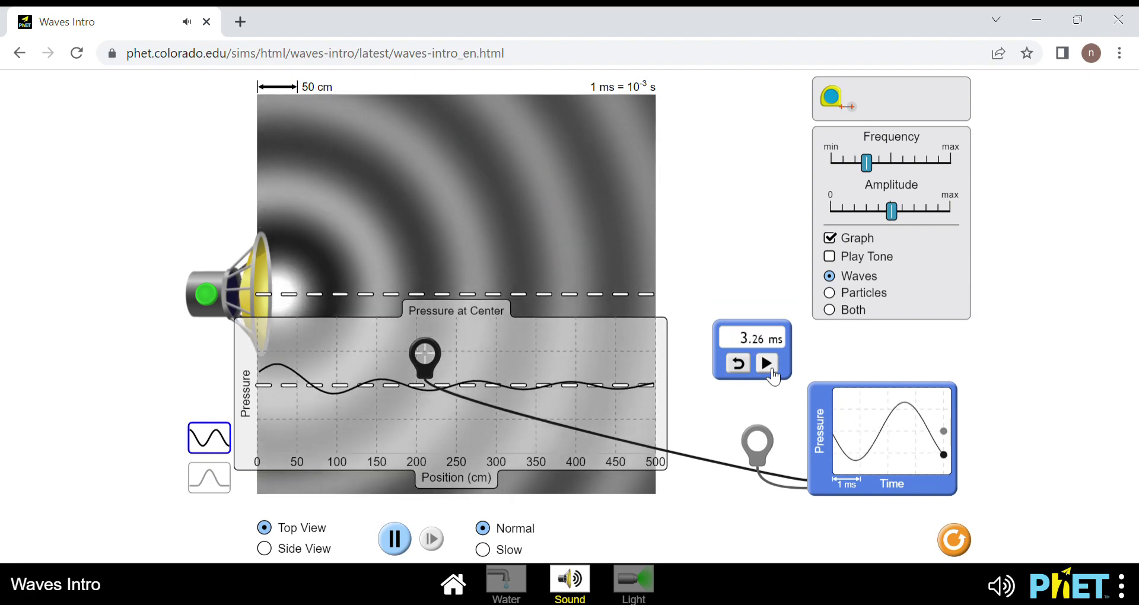
pyautogui.click(737, 363)
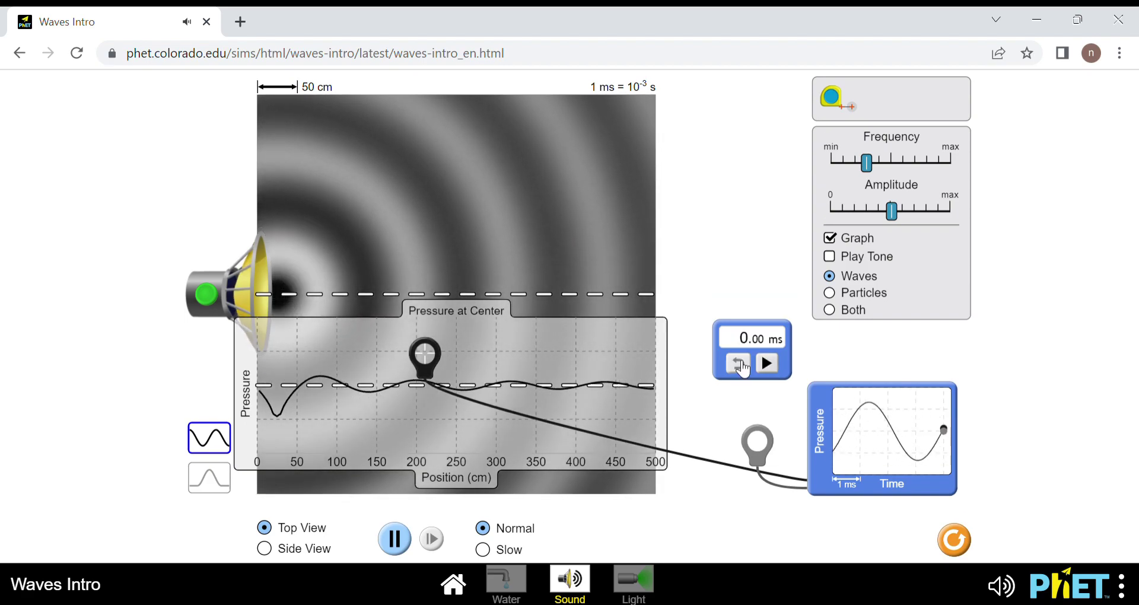
pyautogui.moveTo(570, 585)
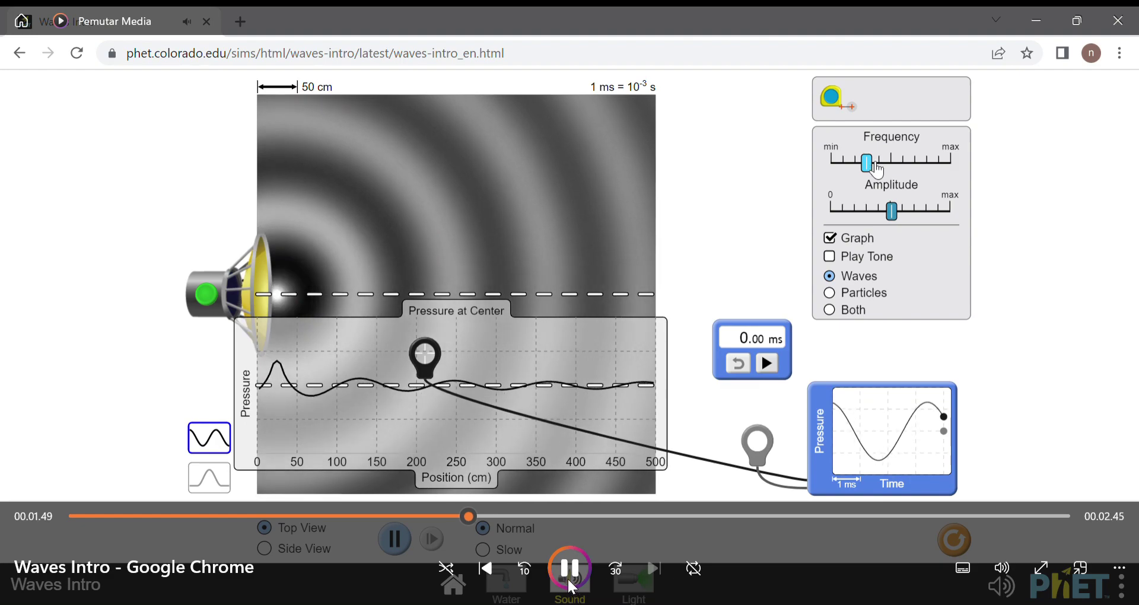
pyautogui.click(568, 581)
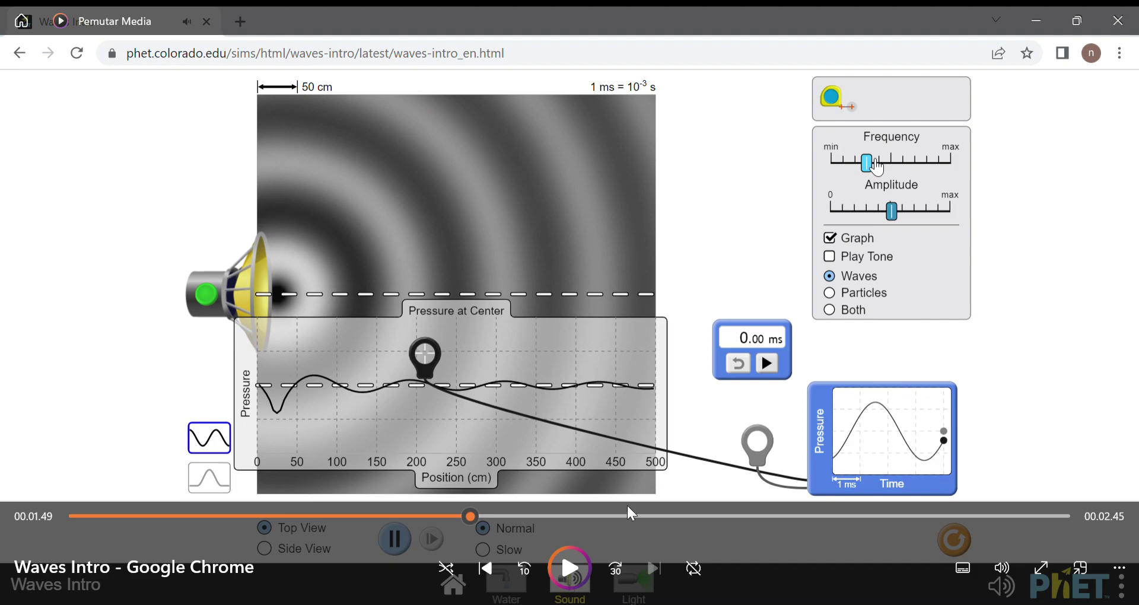
# Step: Skip ahead through 3:01 and 3:20 to the tape measuring one wave on the pressure-time display, and pause at 3:44
pyautogui.click(726, 516)
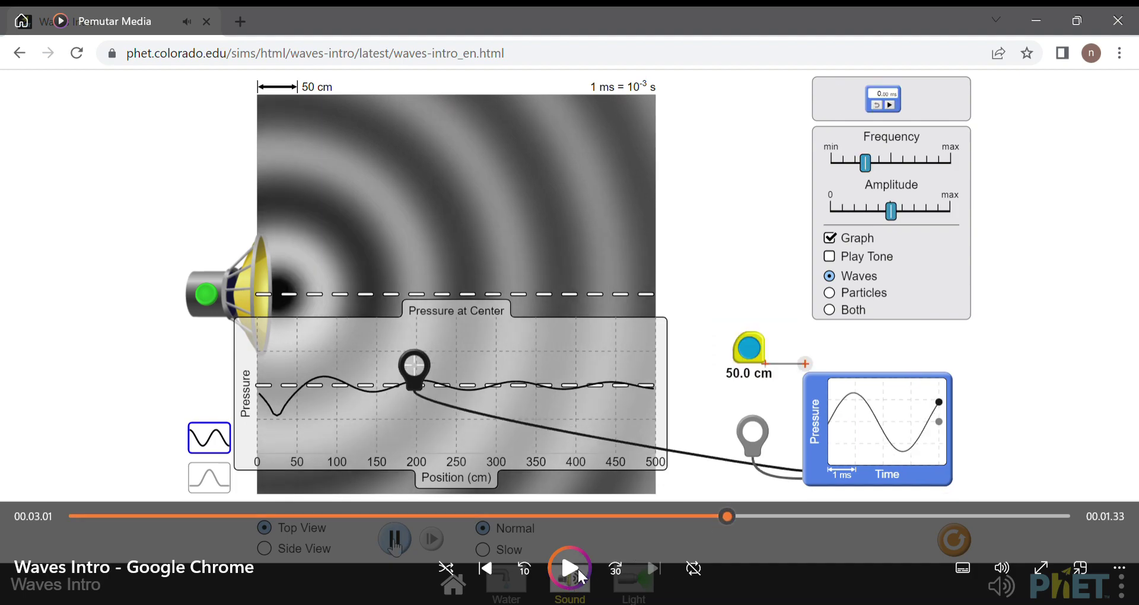
pyautogui.moveTo(726, 515); pyautogui.dragTo(801, 497)
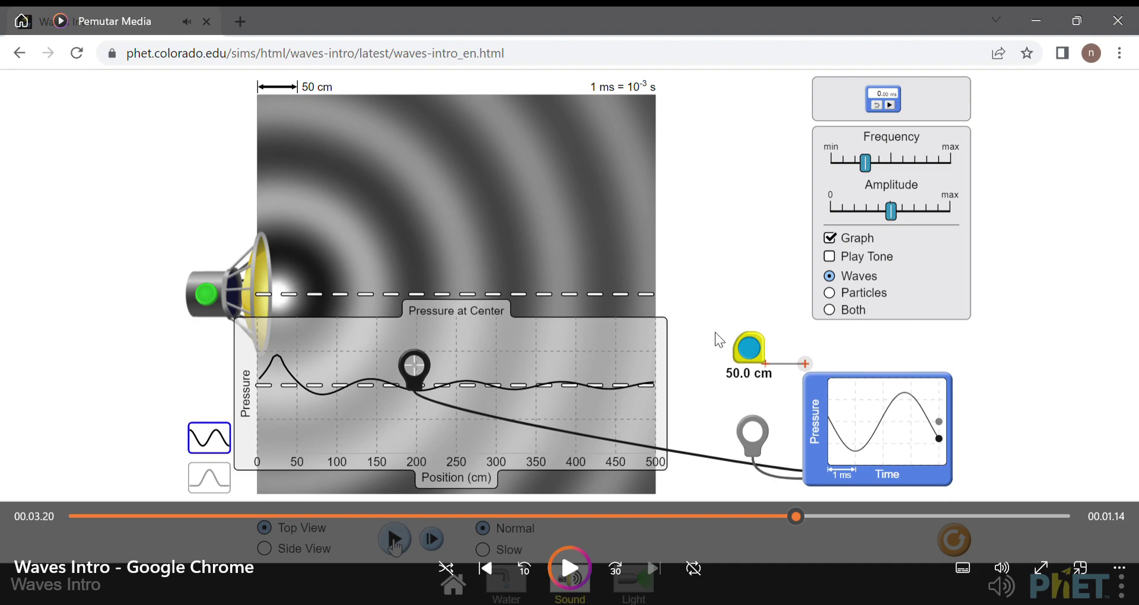
pyautogui.click(834, 516)
pyautogui.click(874, 516)
pyautogui.click(569, 568)
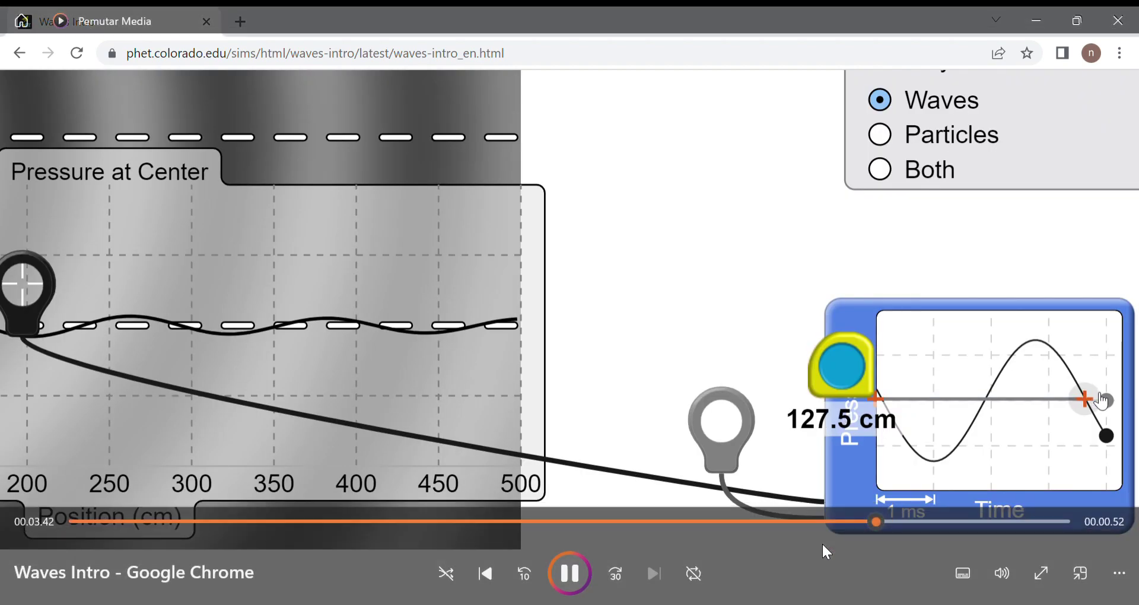
pyautogui.click(568, 568)
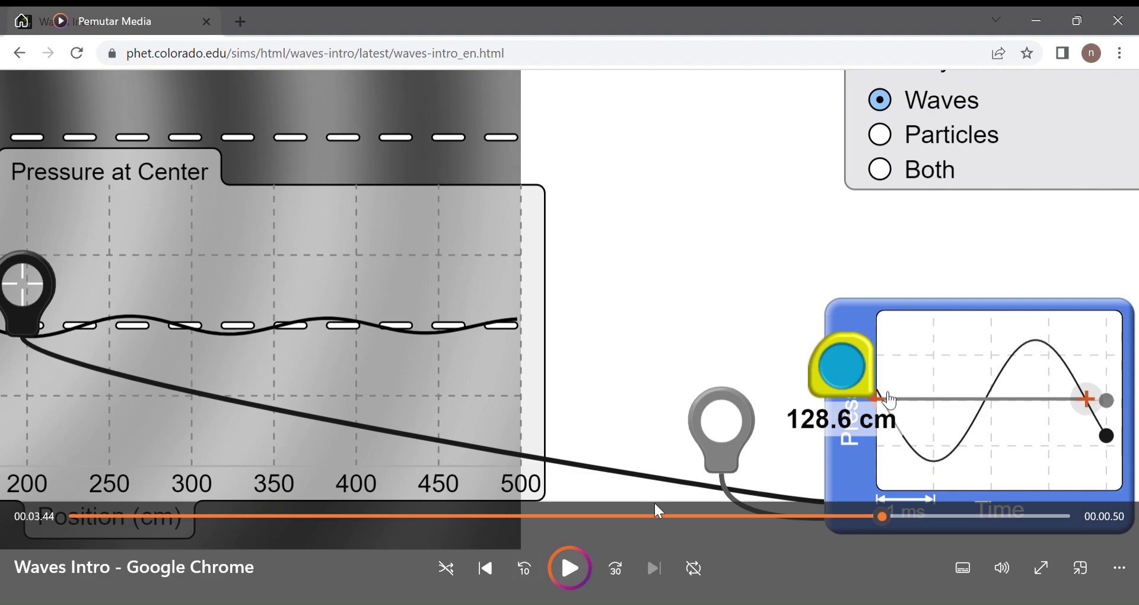